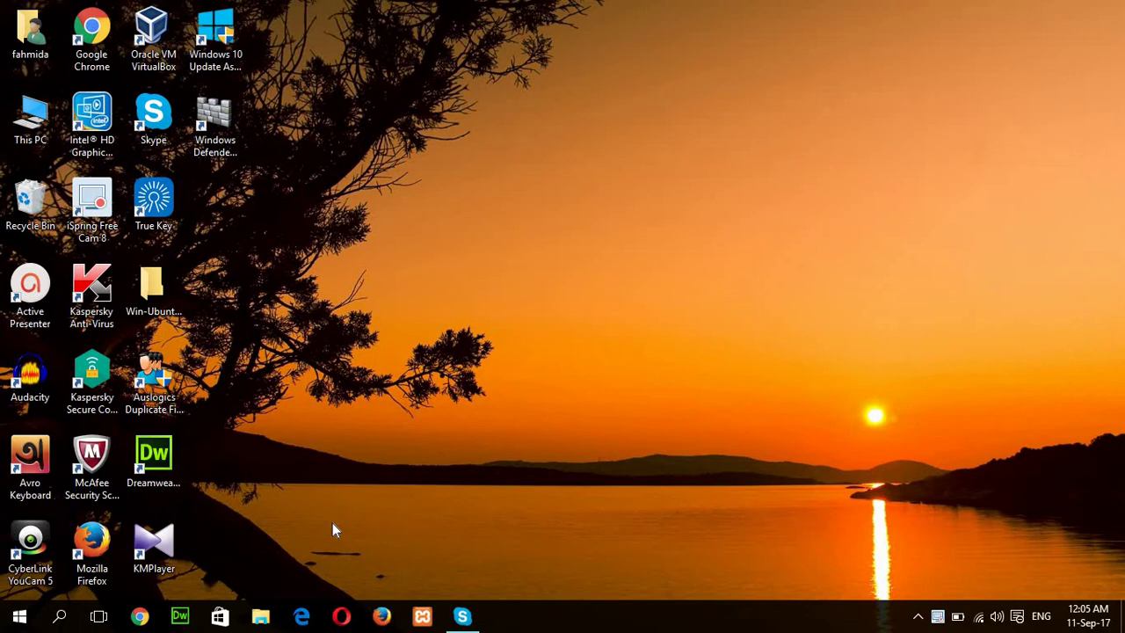
Step: Launch PowerPoint 2013, maximize its window and create a blank presentation
click(61, 619)
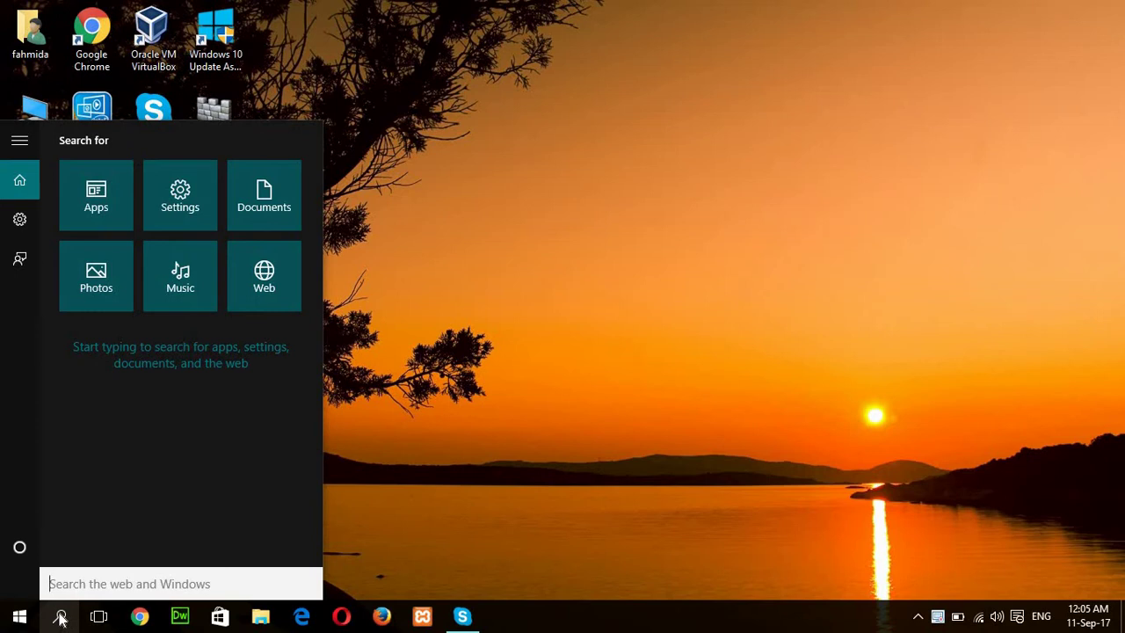
text(p)
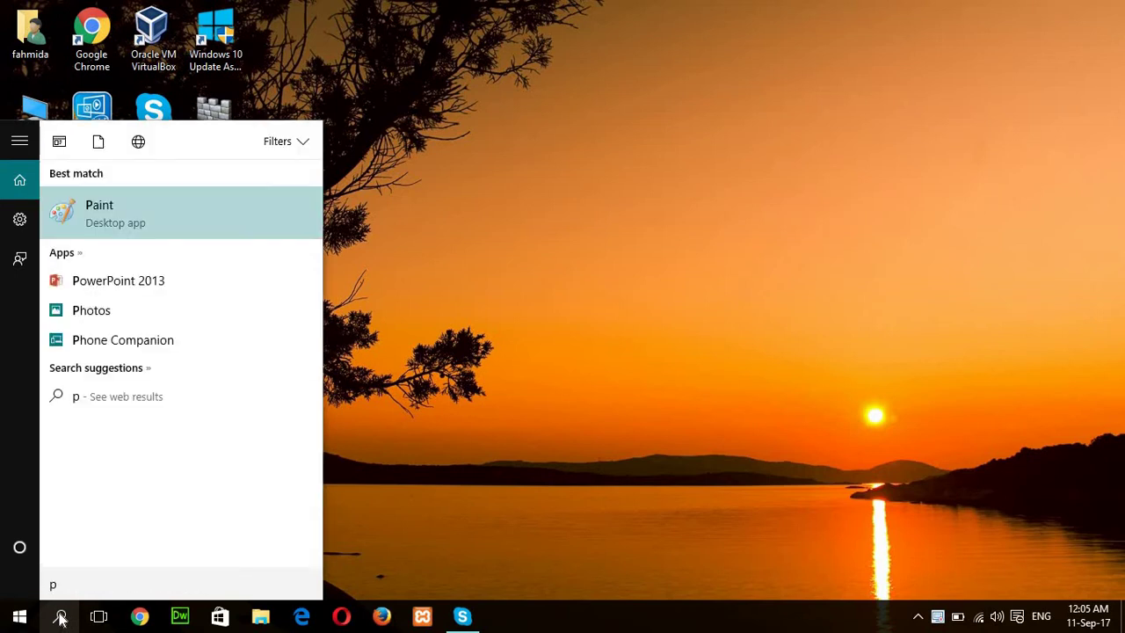
text(o)
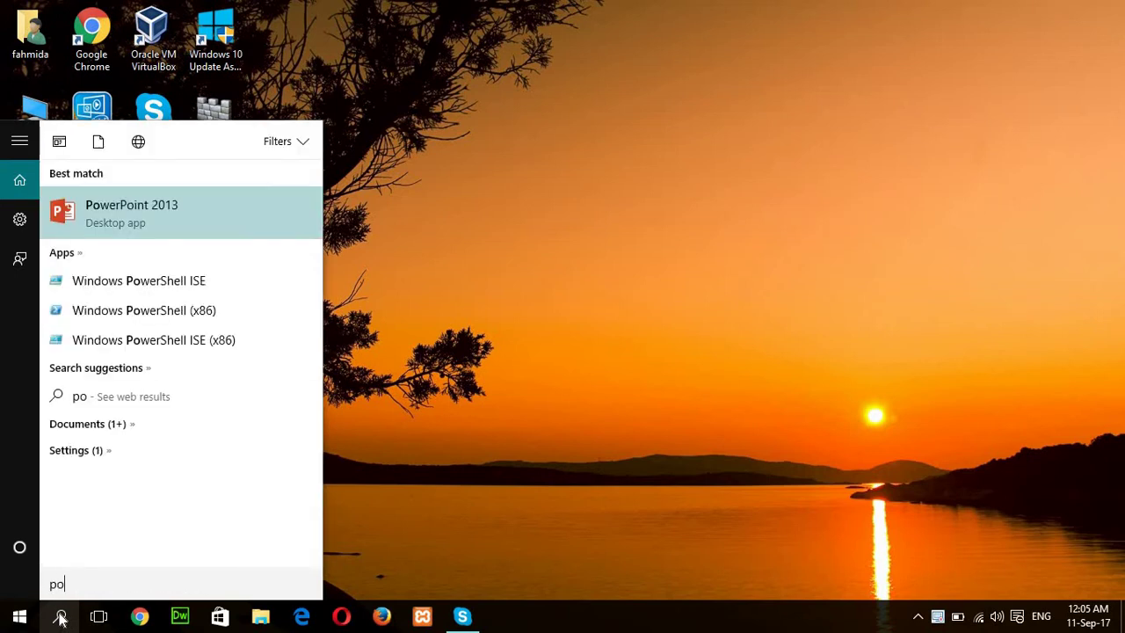
click(146, 205)
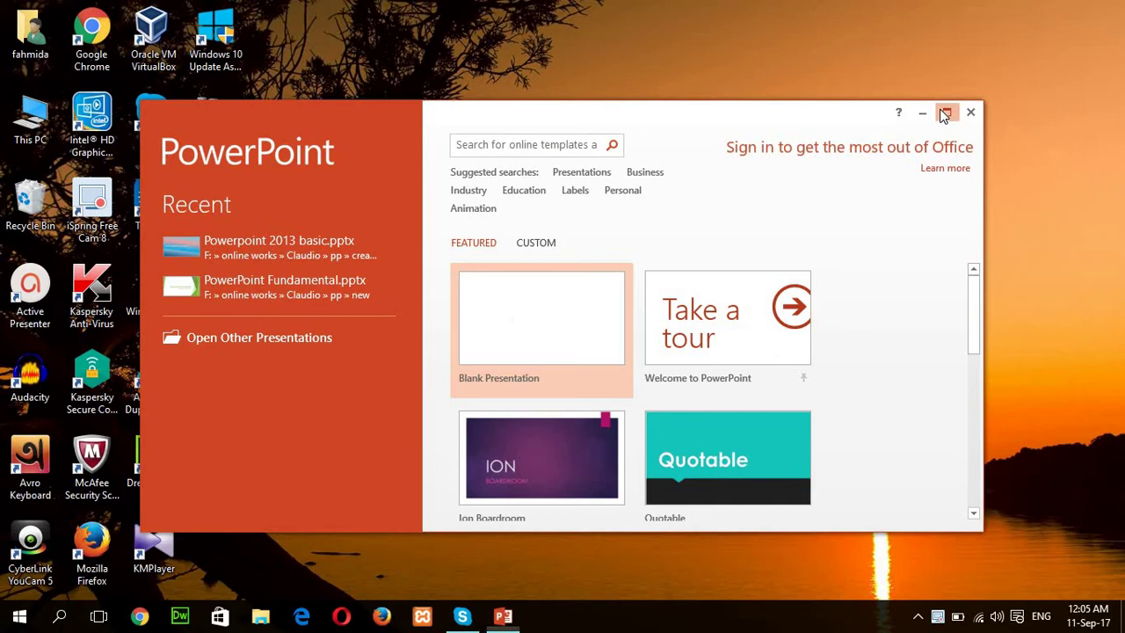
click(946, 112)
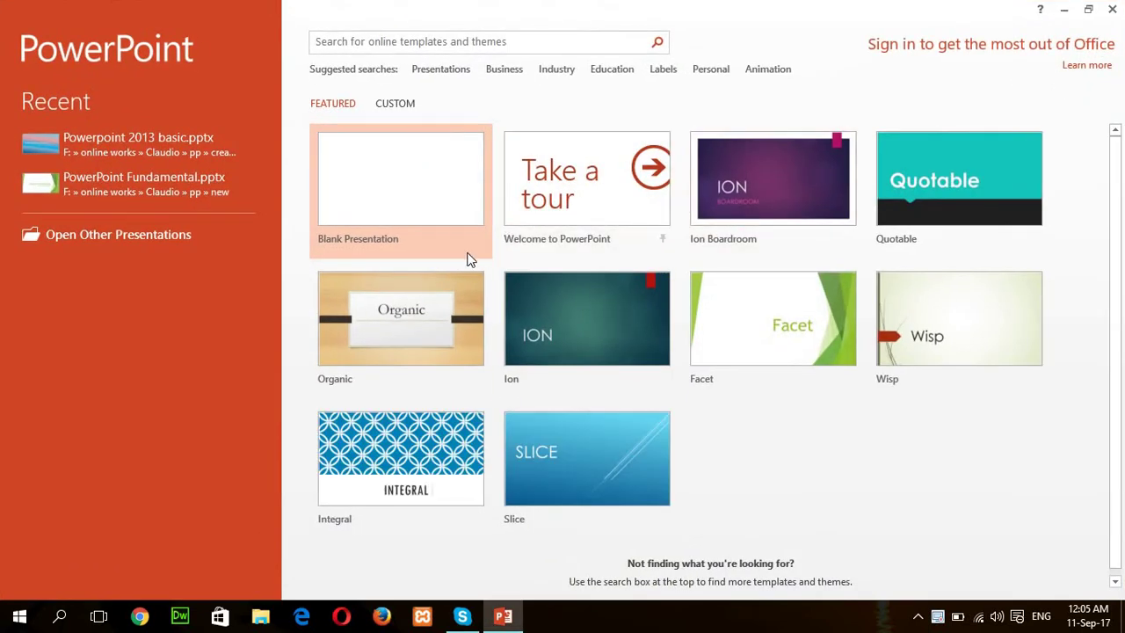
click(417, 220)
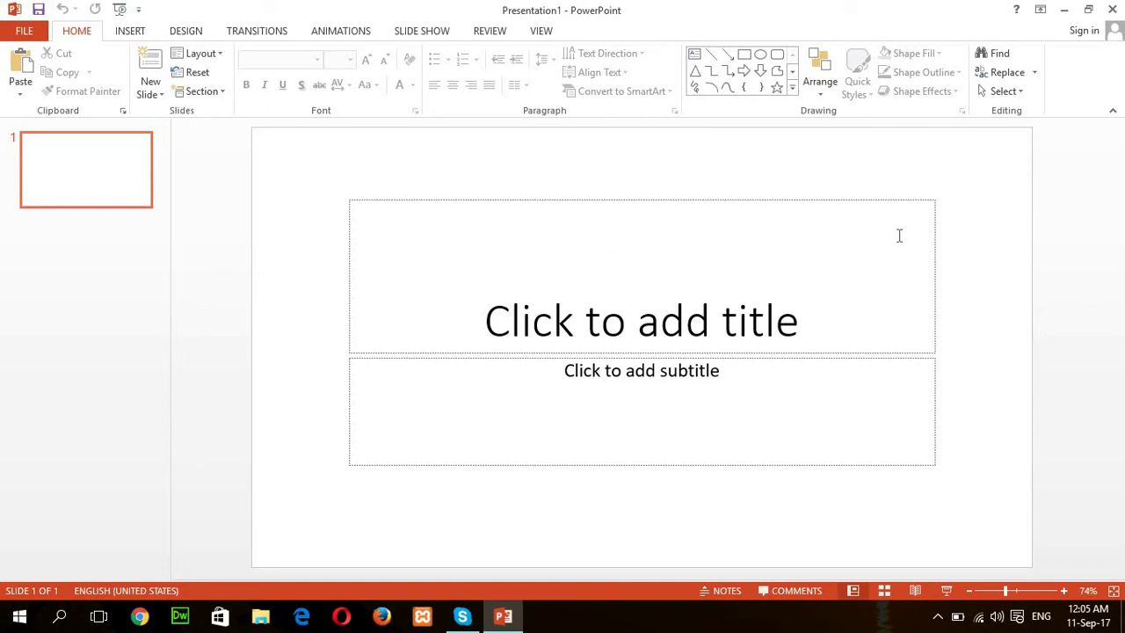
Step: Apply the Parallax theme to the presentation
click(180, 35)
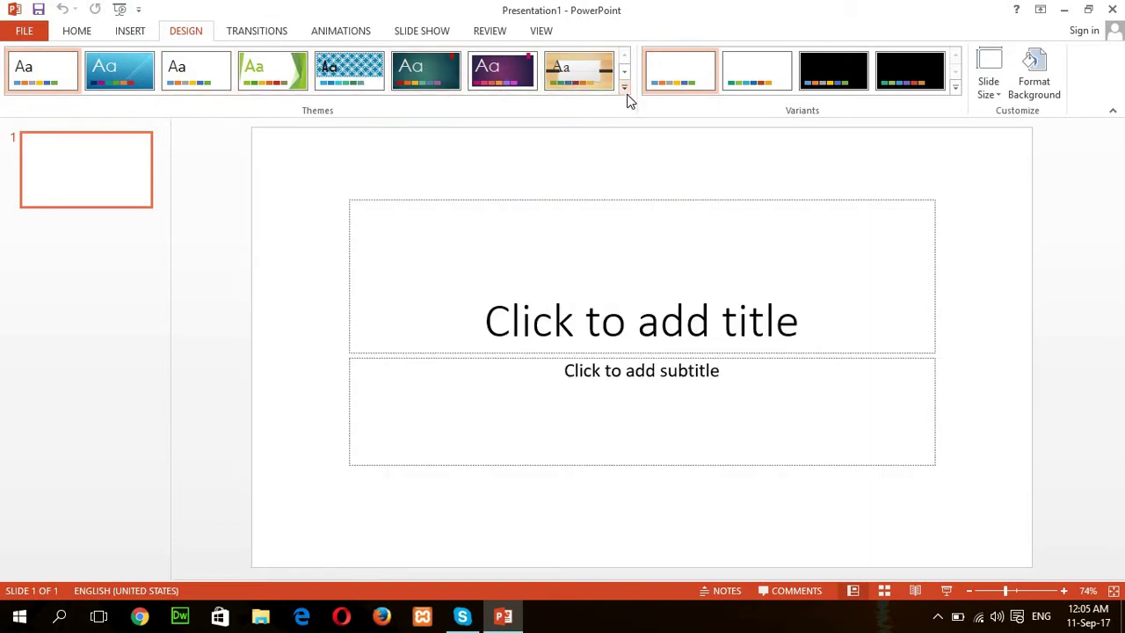
click(626, 91)
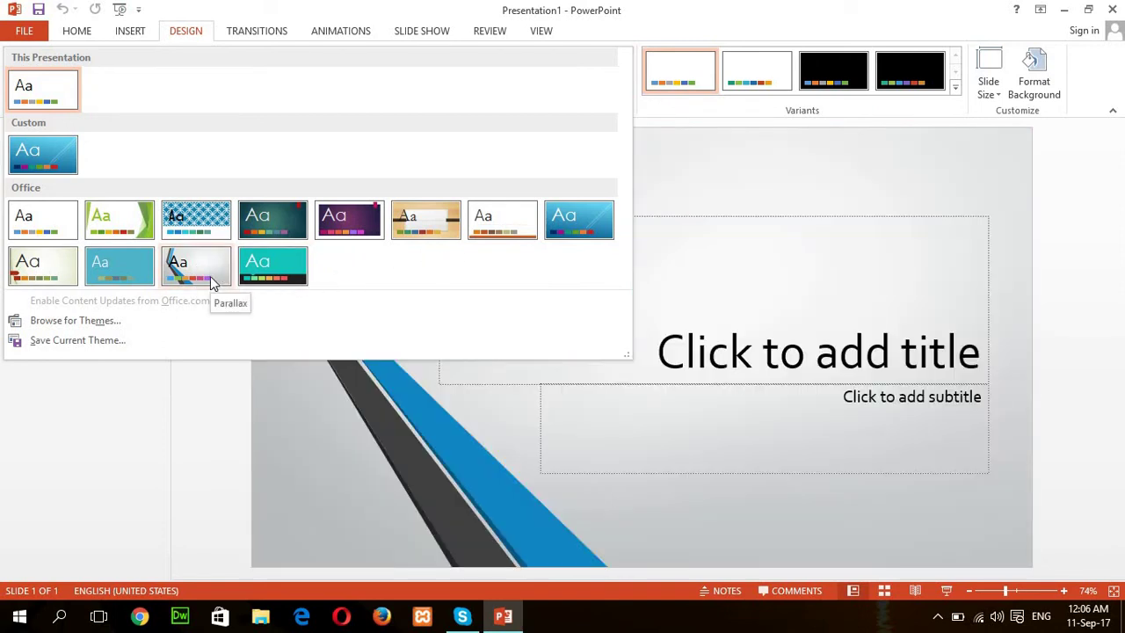
click(210, 278)
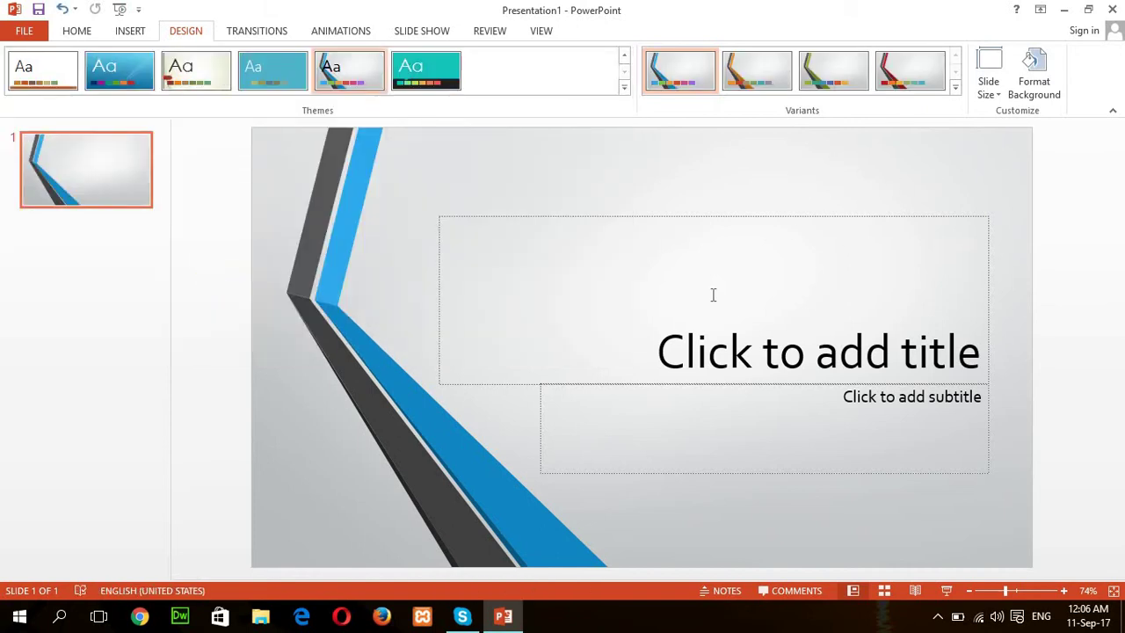
Step: Try the green and red colour variants of the Parallax theme and return to the blue variant
click(955, 88)
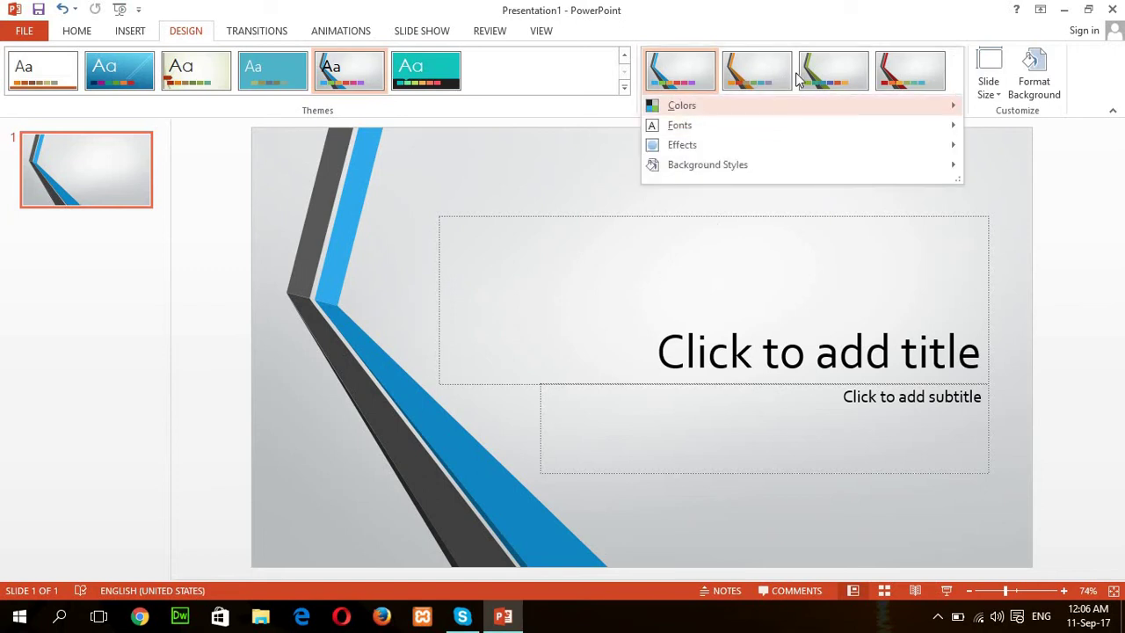
click(840, 72)
click(903, 76)
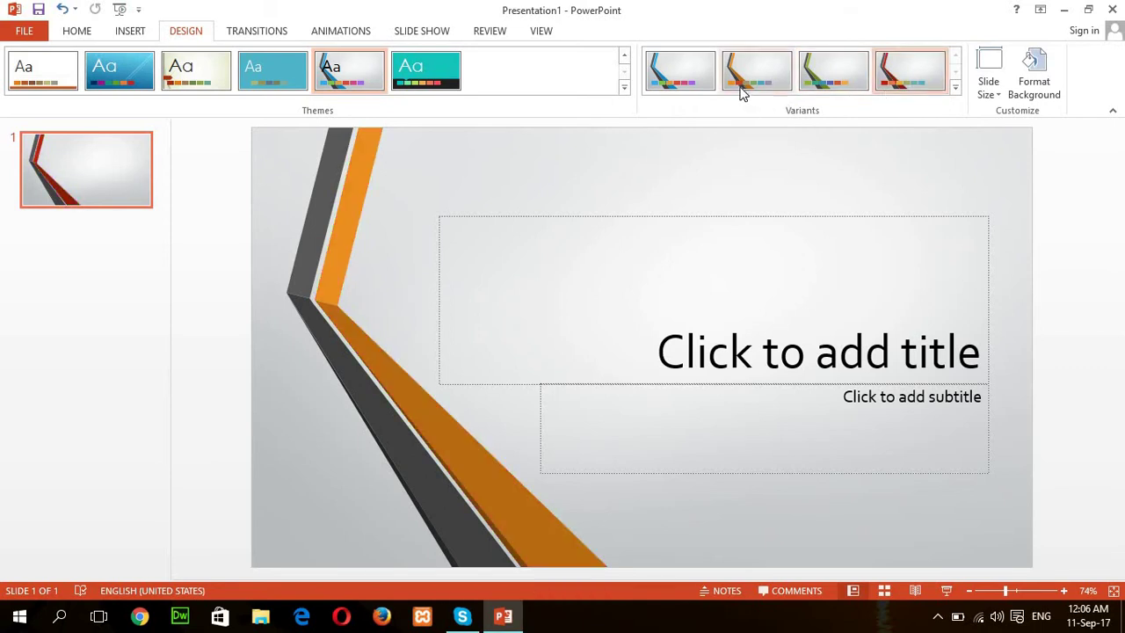
click(685, 75)
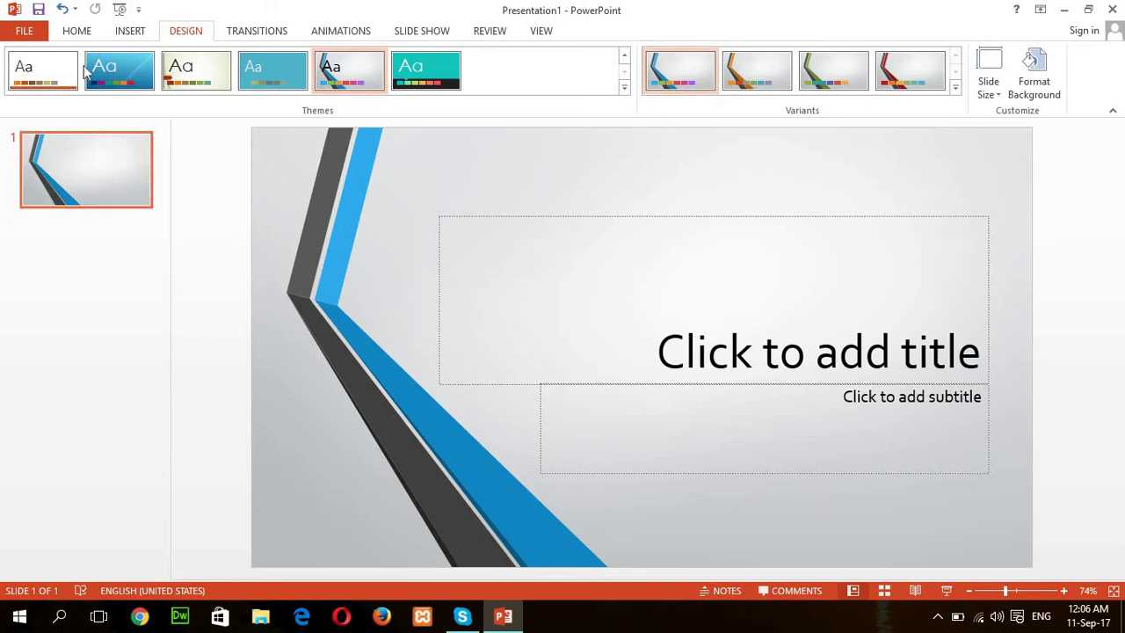
Step: Enter "My first presentation" as the title of the first slide
click(76, 35)
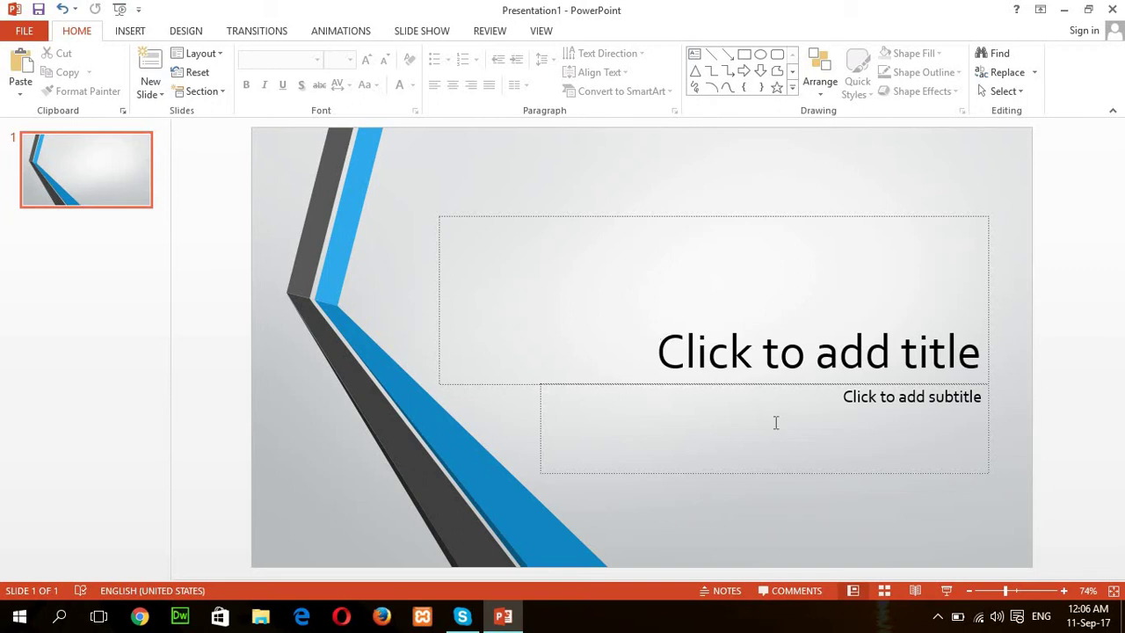
click(719, 357)
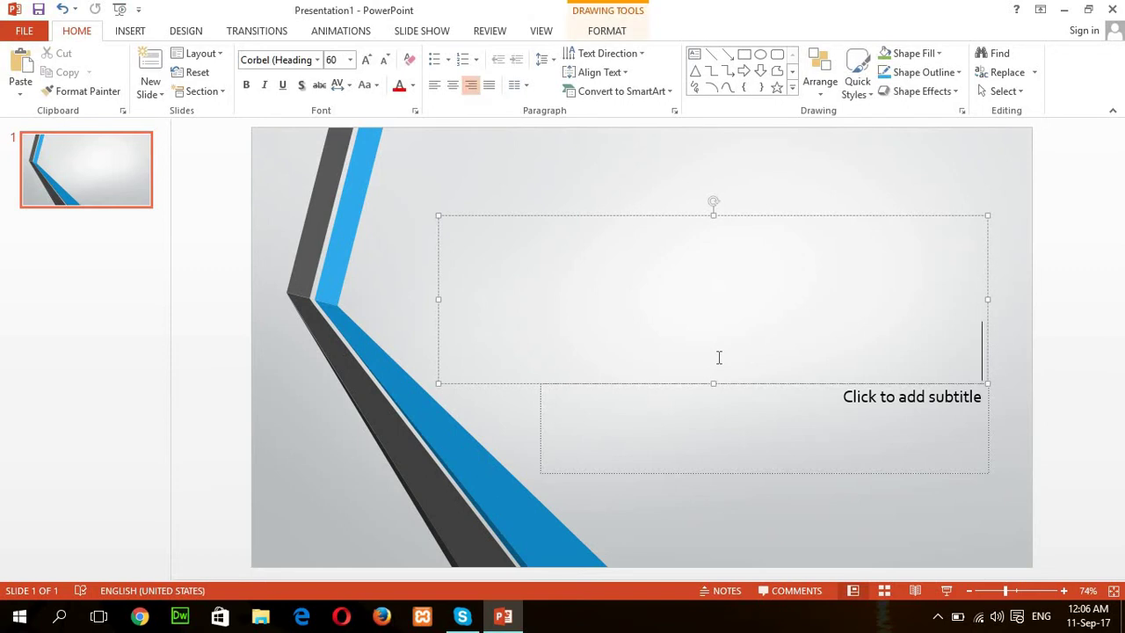
text(M)
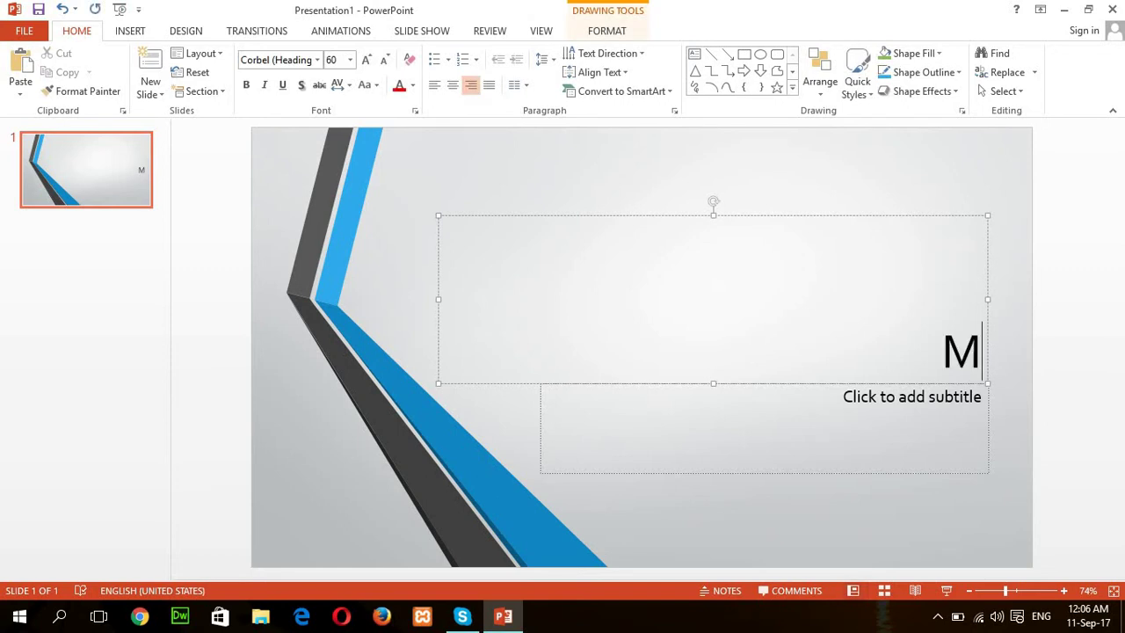
text(y fi)
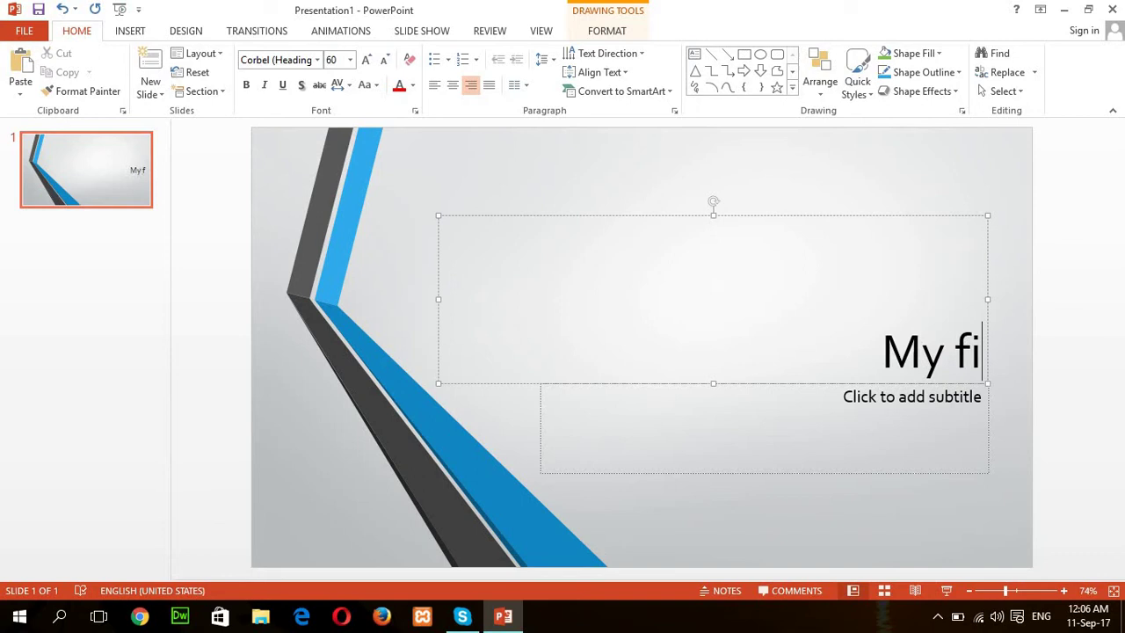
text(rst )
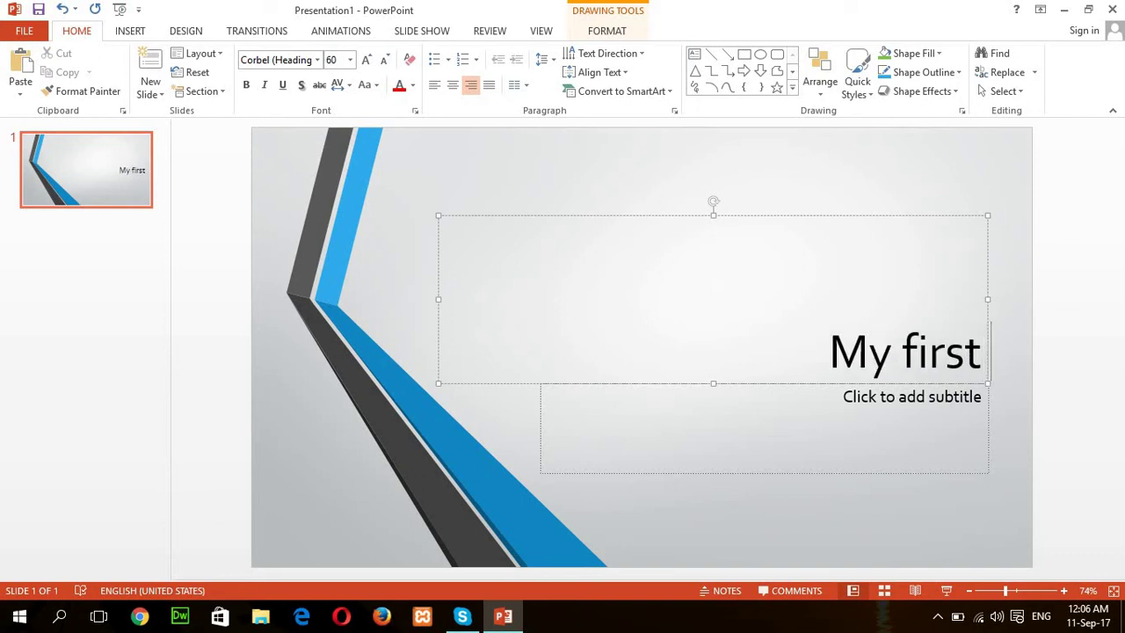
text(present)
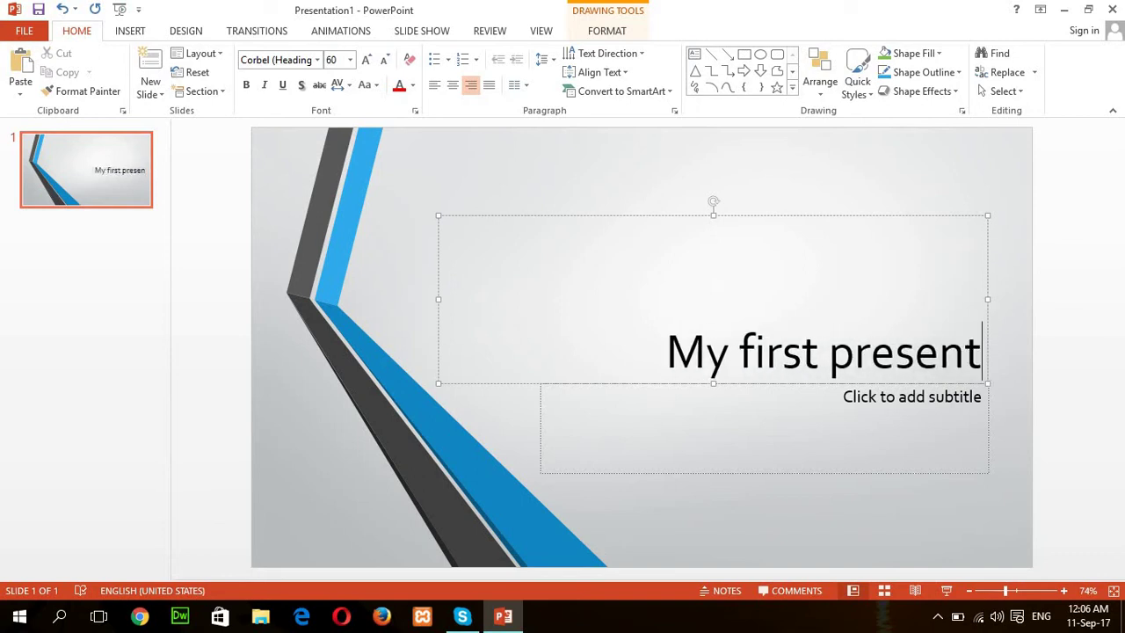
text(ation)
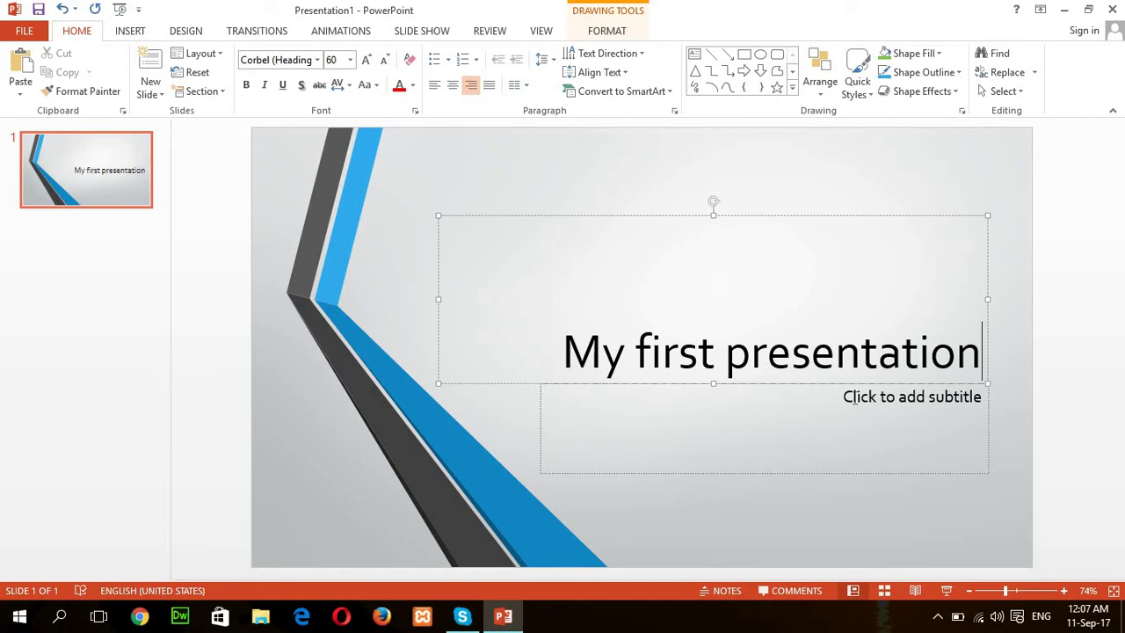
Step: Enter "How to create presentation file" as the subtitle of the first slide
click(858, 400)
right_click(858, 401)
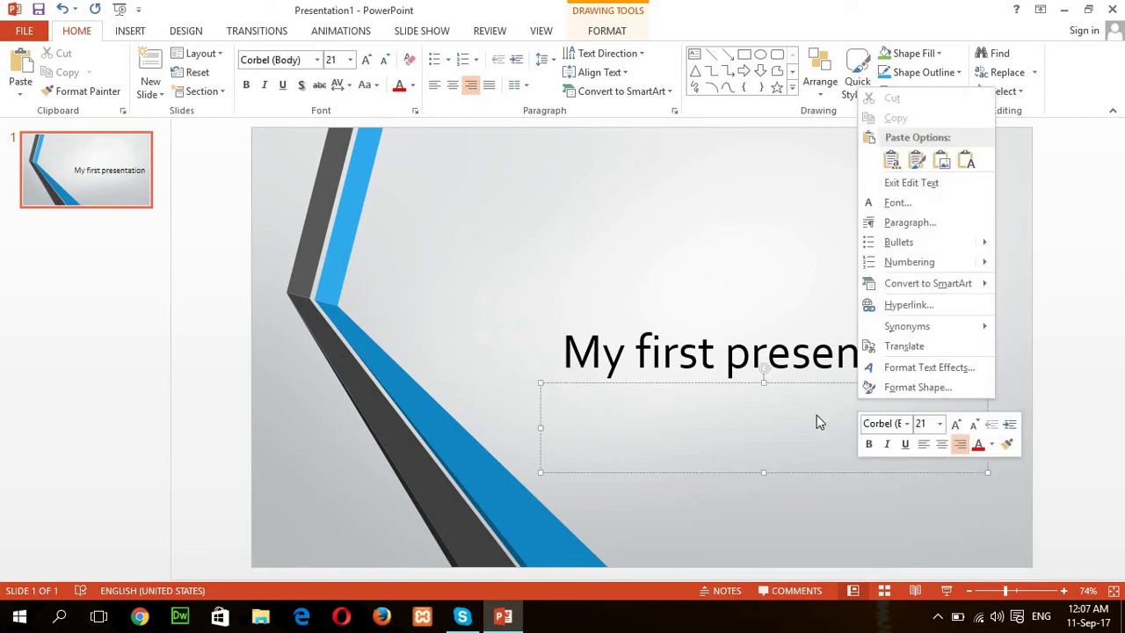
click(817, 415)
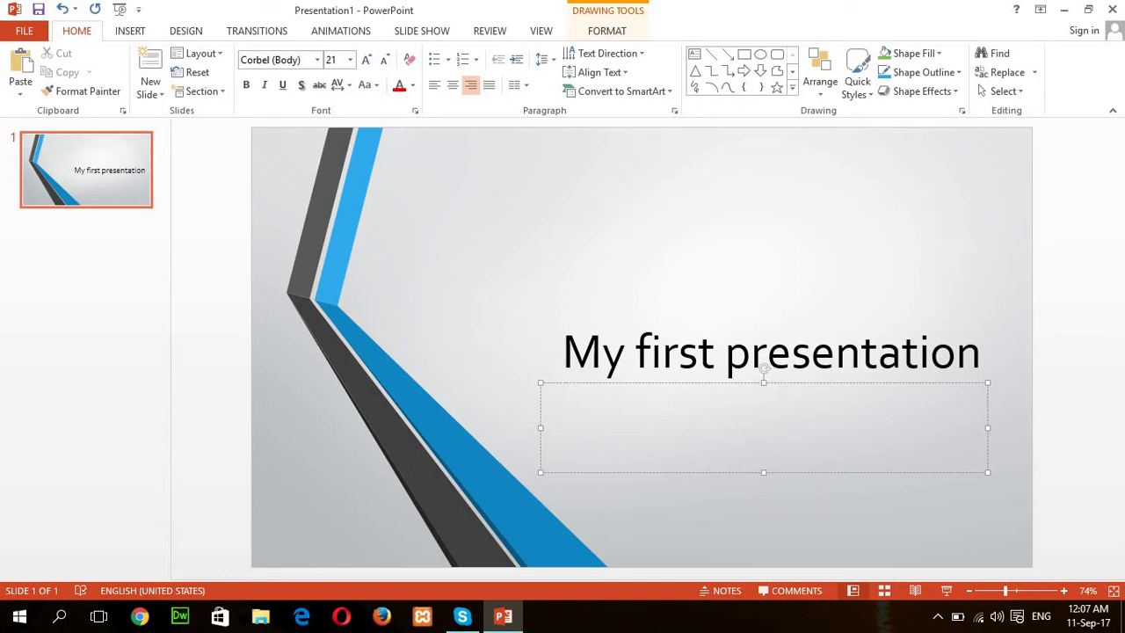
text(How to cfreate)
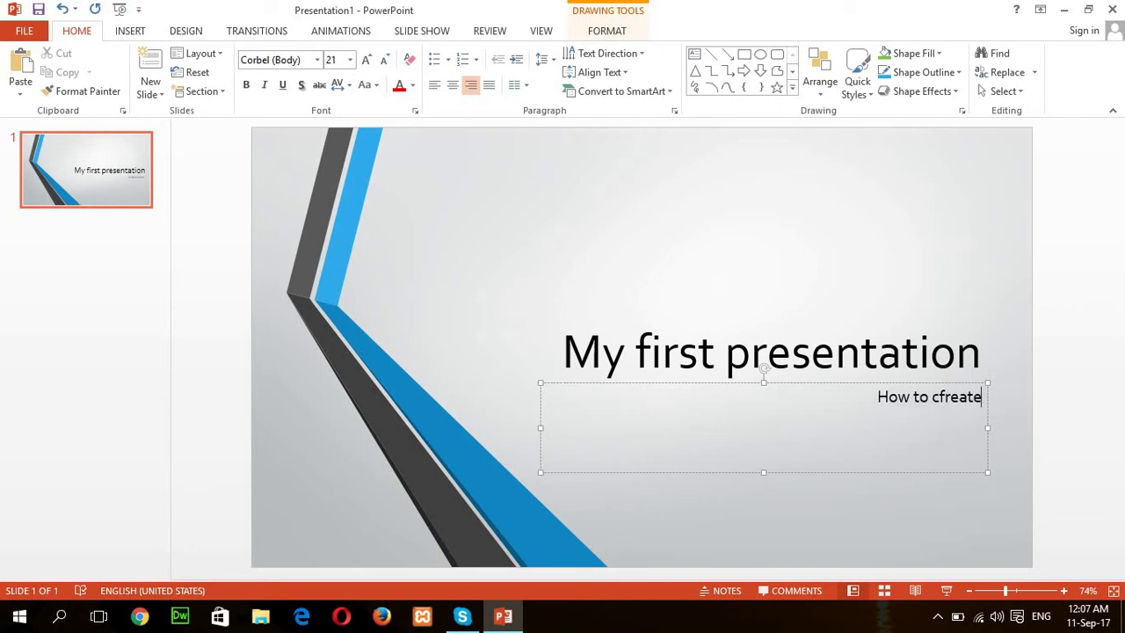
key(BackSpace)
key(BackSpace)
key(BackSpace)
key(BackSpace)
key(BackSpace)
key(BackSpace)
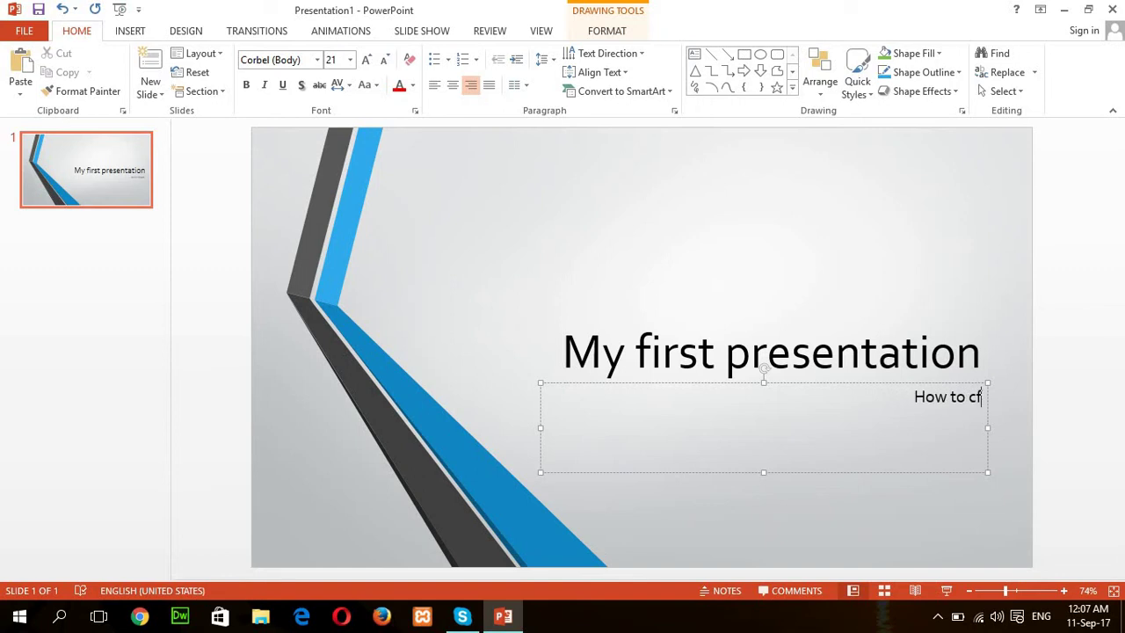
text(reate )
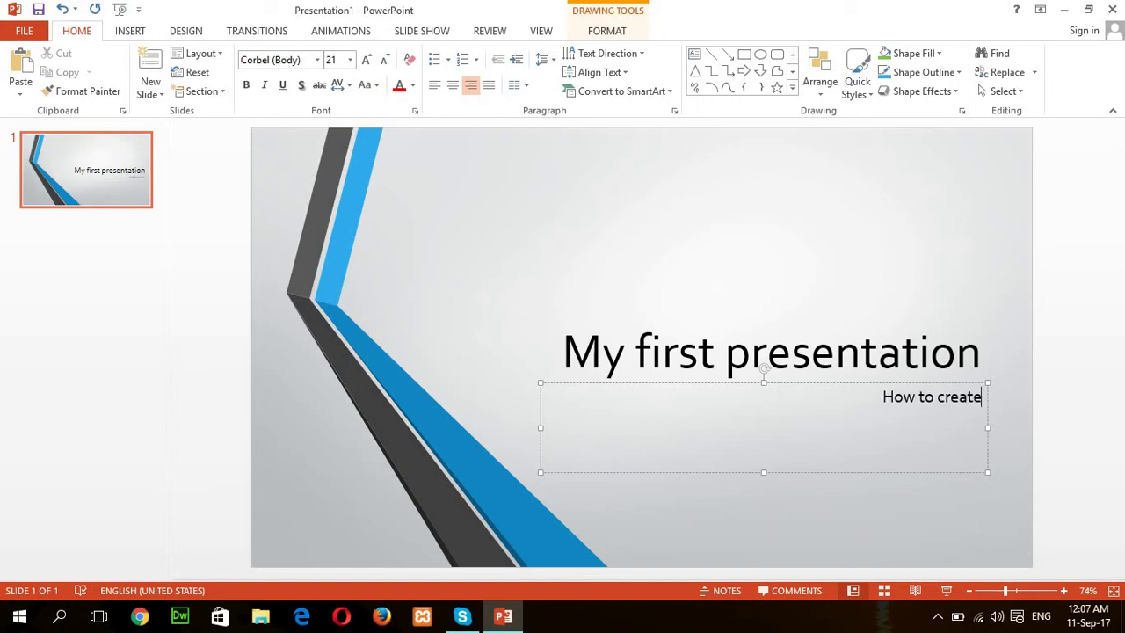
text(presenta)
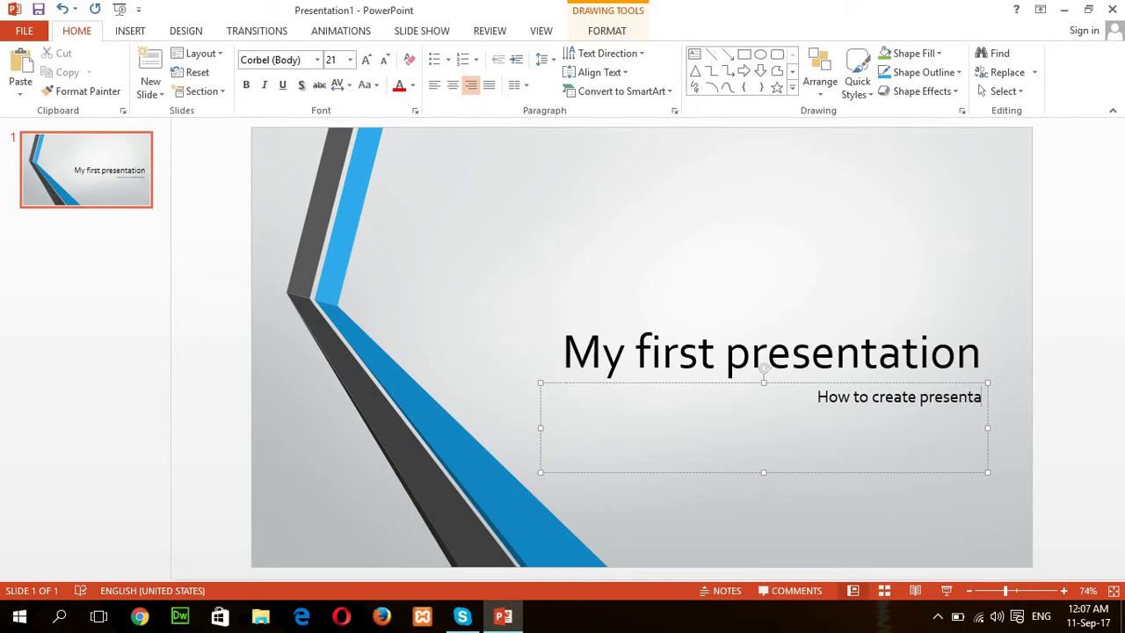
text(tion file)
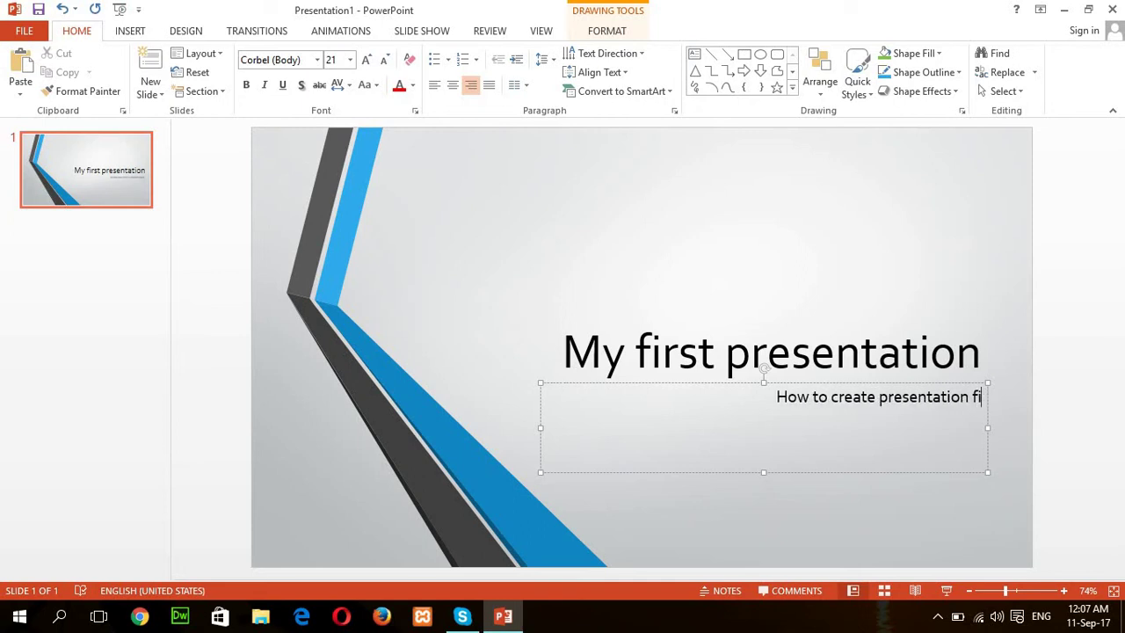
Step: Add a new slide after the title slide
click(714, 230)
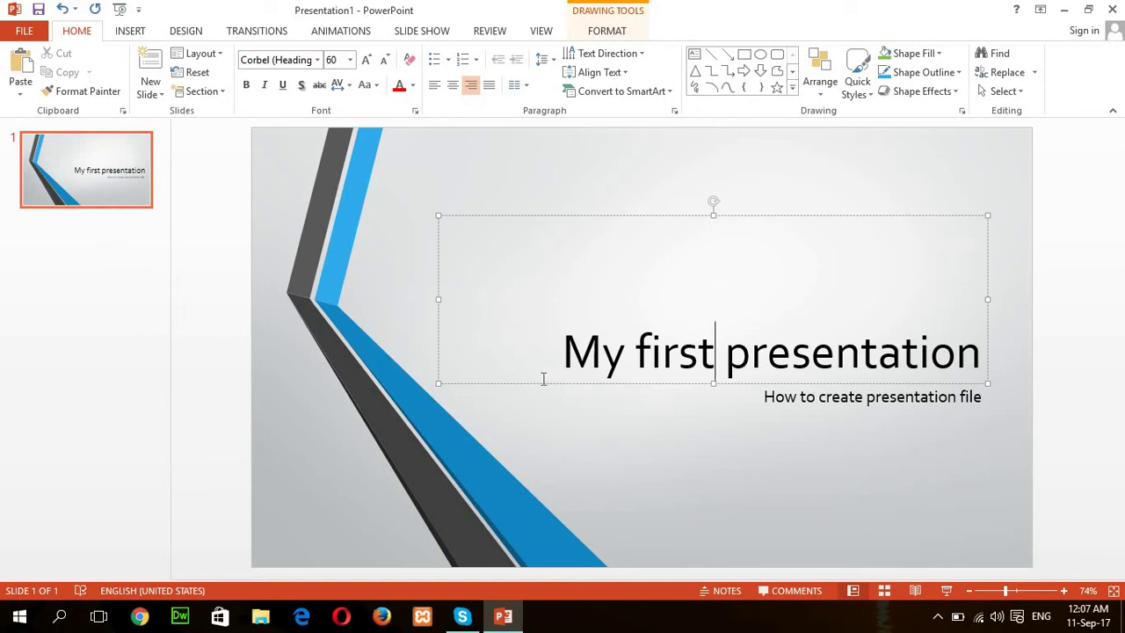
right_click(100, 192)
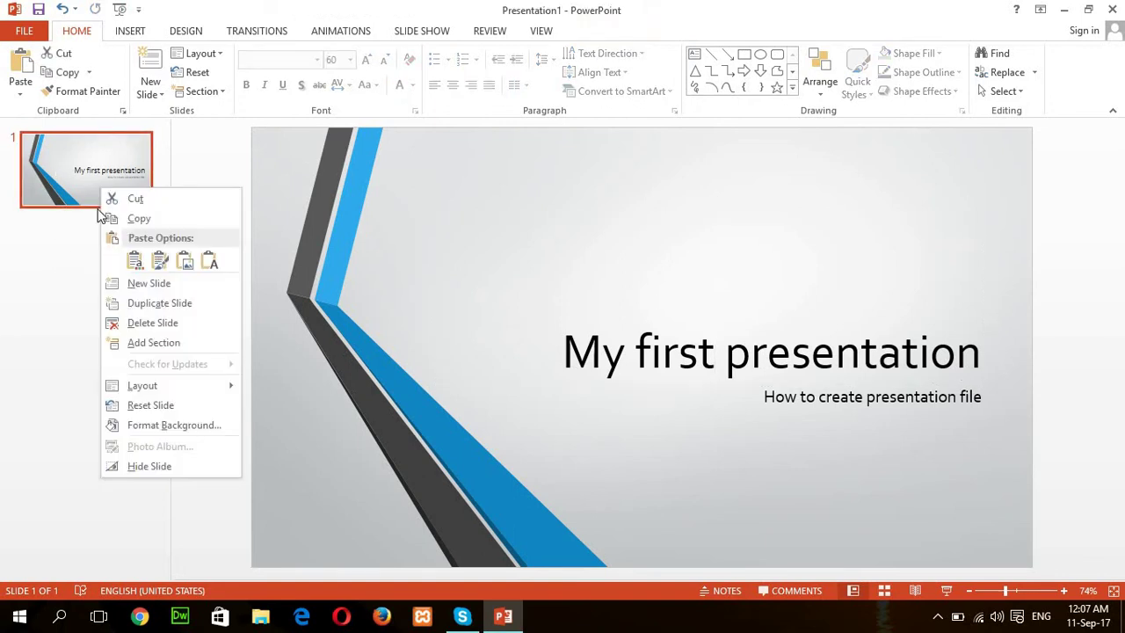
click(126, 285)
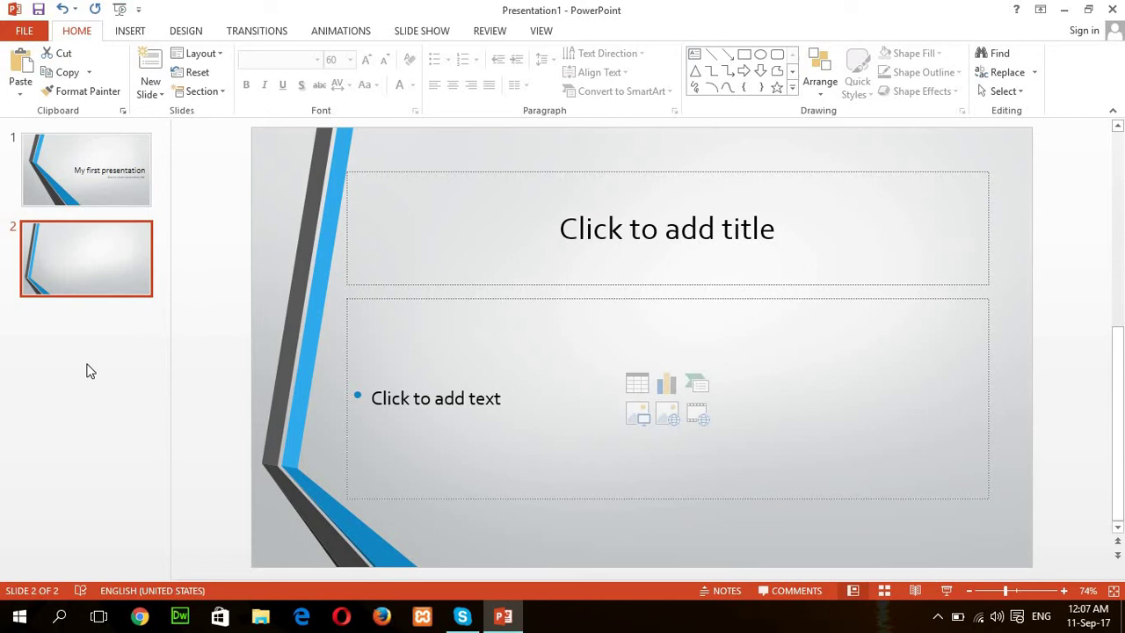
Step: Enter "Topics:" as the title of the second slide
right_click(561, 226)
click(481, 248)
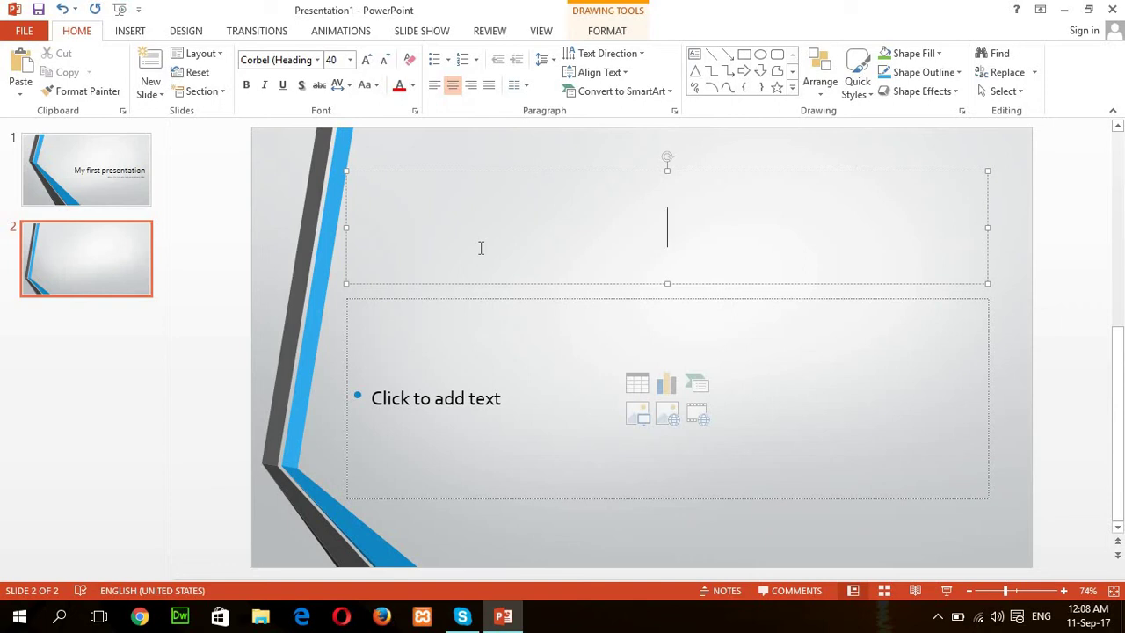
text(Topi)
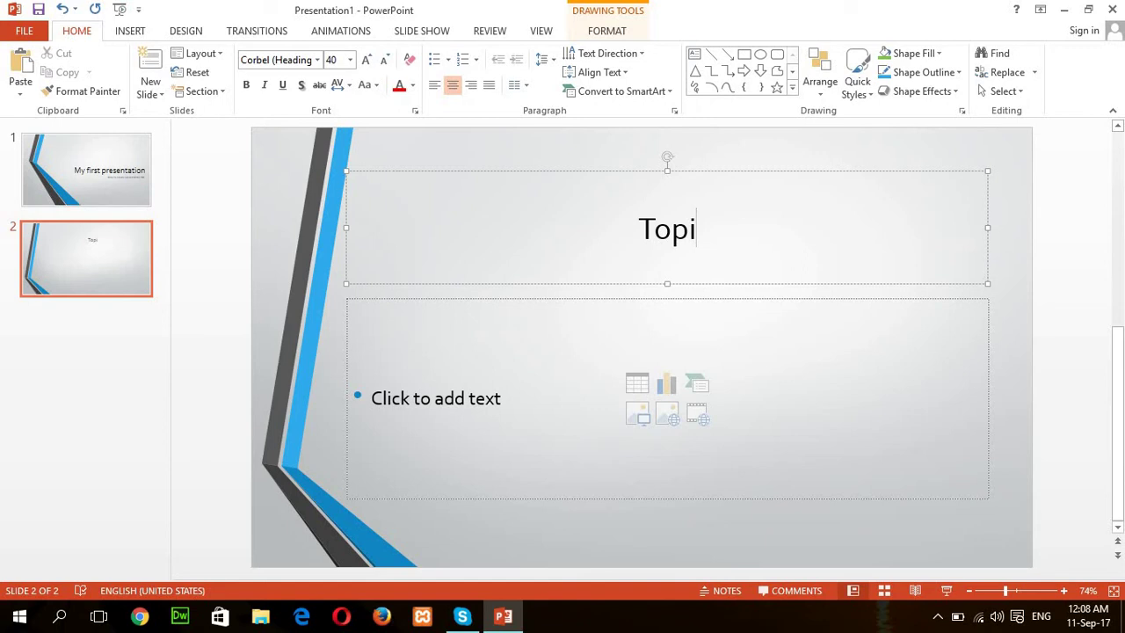
text(cs)
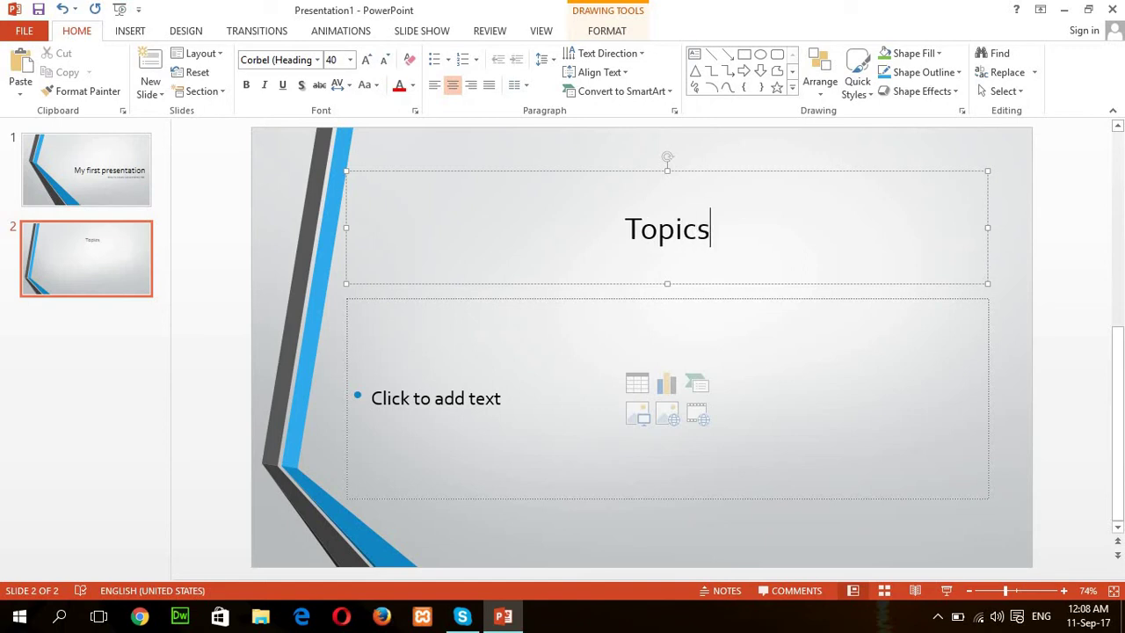
text(:)
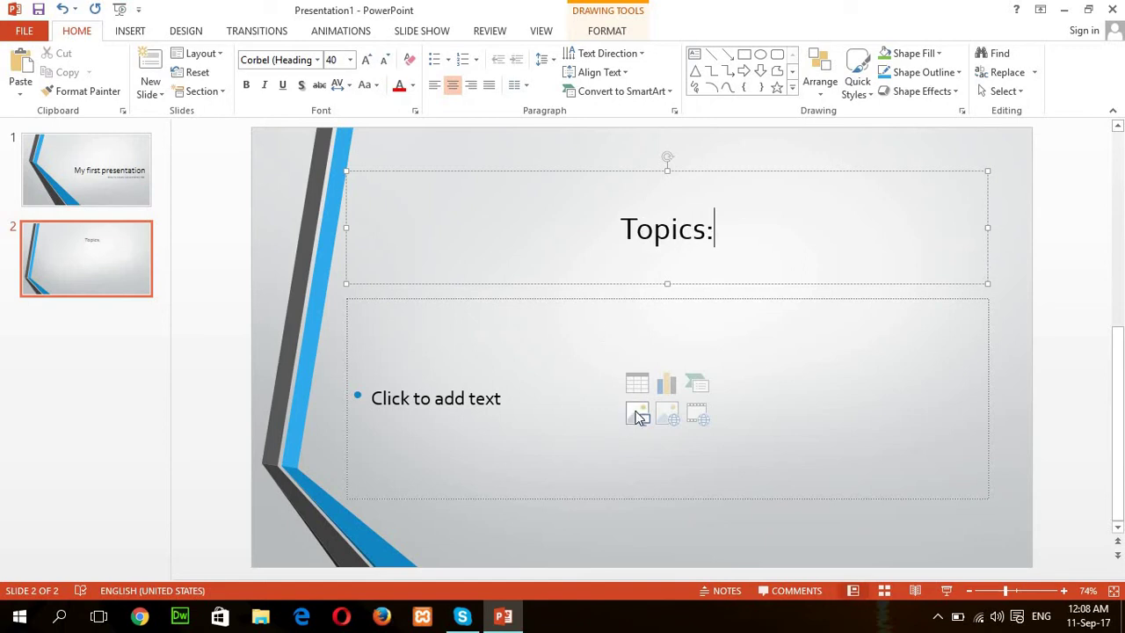
right_click(563, 343)
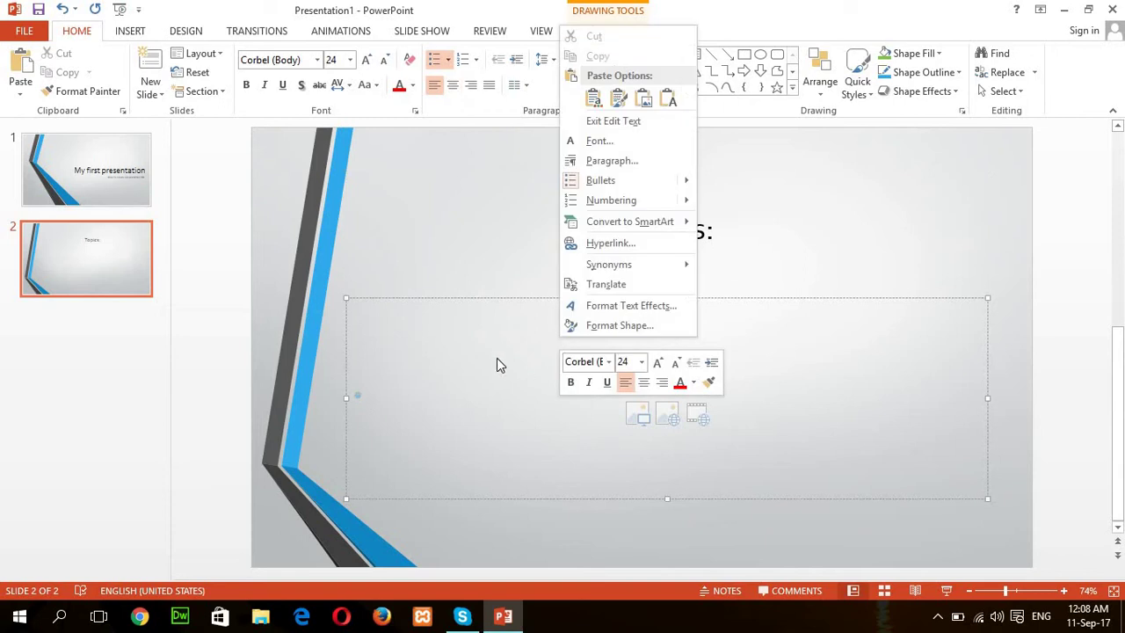
click(481, 224)
click(558, 395)
right_click(557, 395)
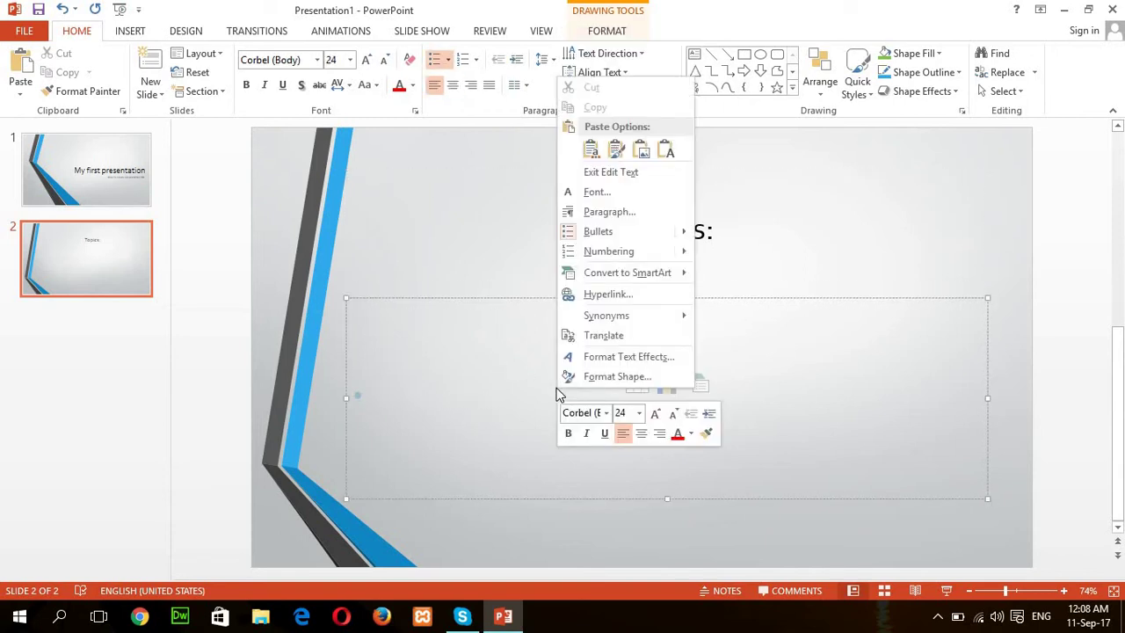
Step: Set the bullet style of the second slide's empty content placeholder to star bullets
click(469, 399)
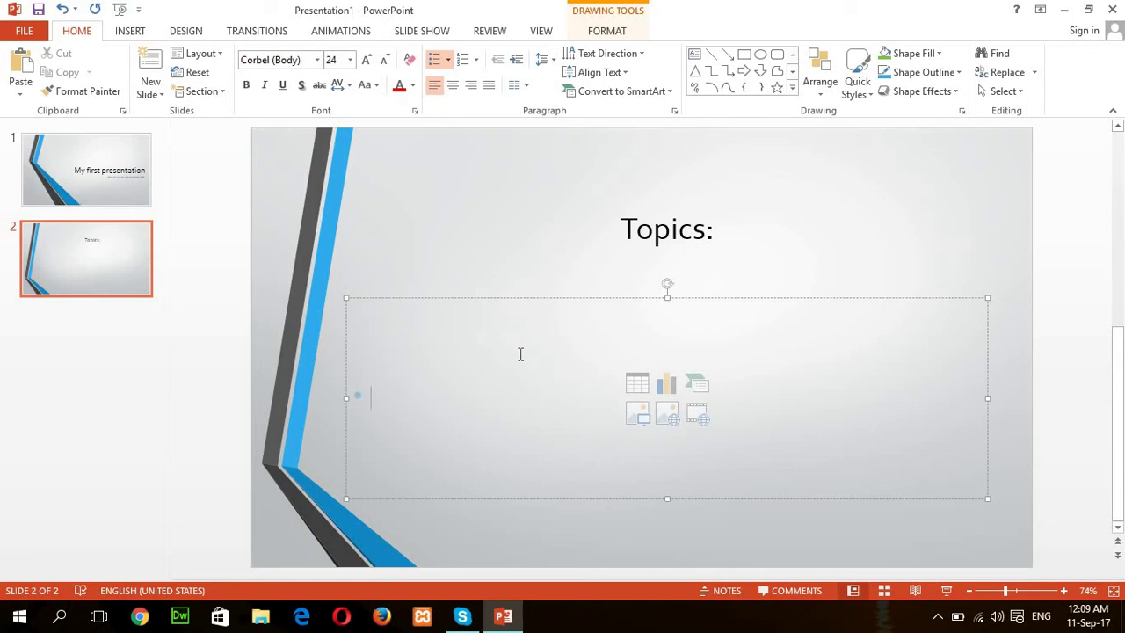
key(BackSpace)
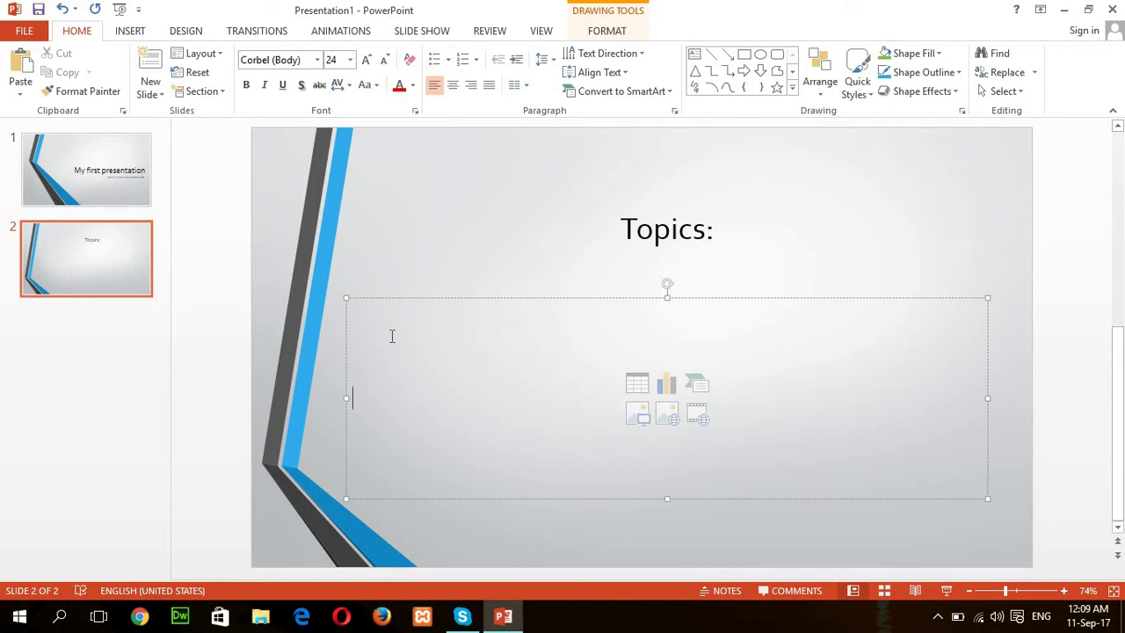
right_click(390, 333)
right_click(366, 397)
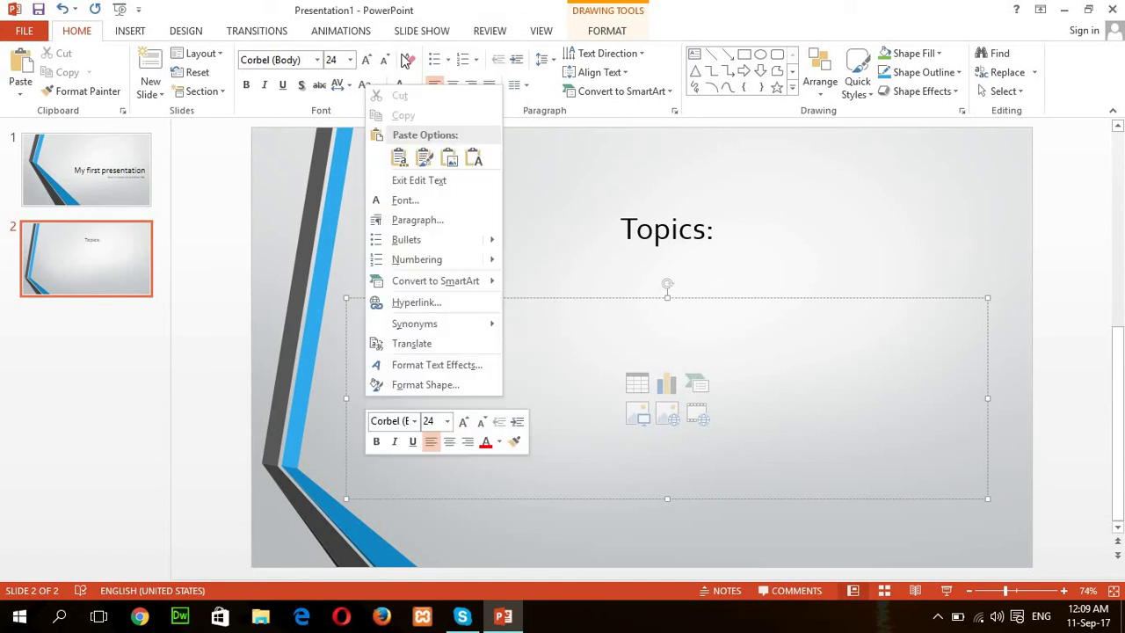
click(445, 67)
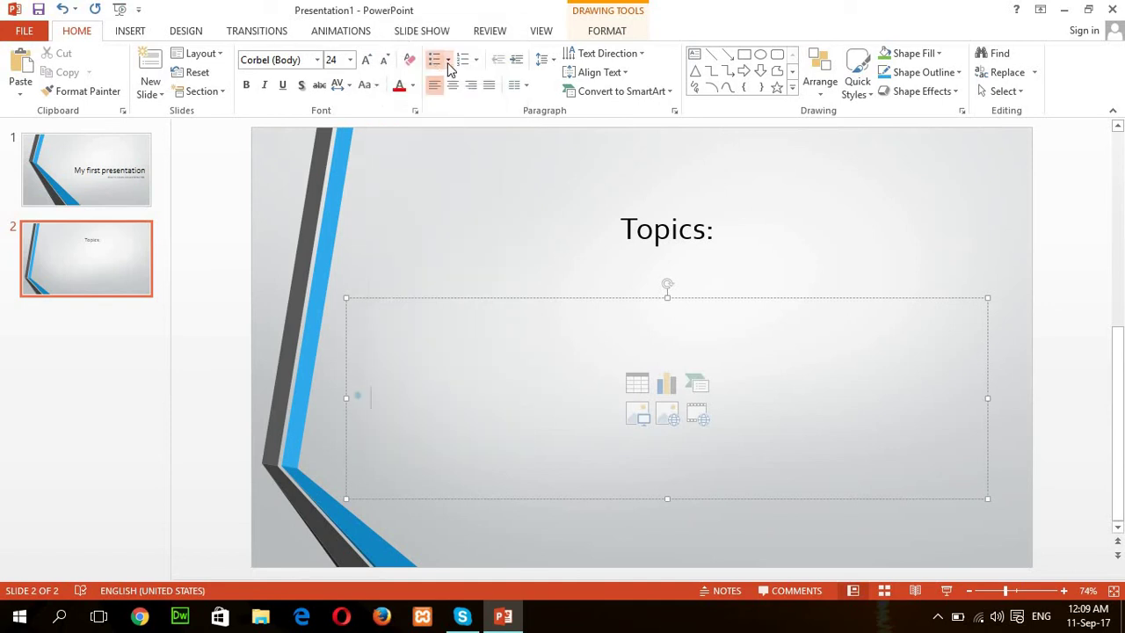
click(448, 64)
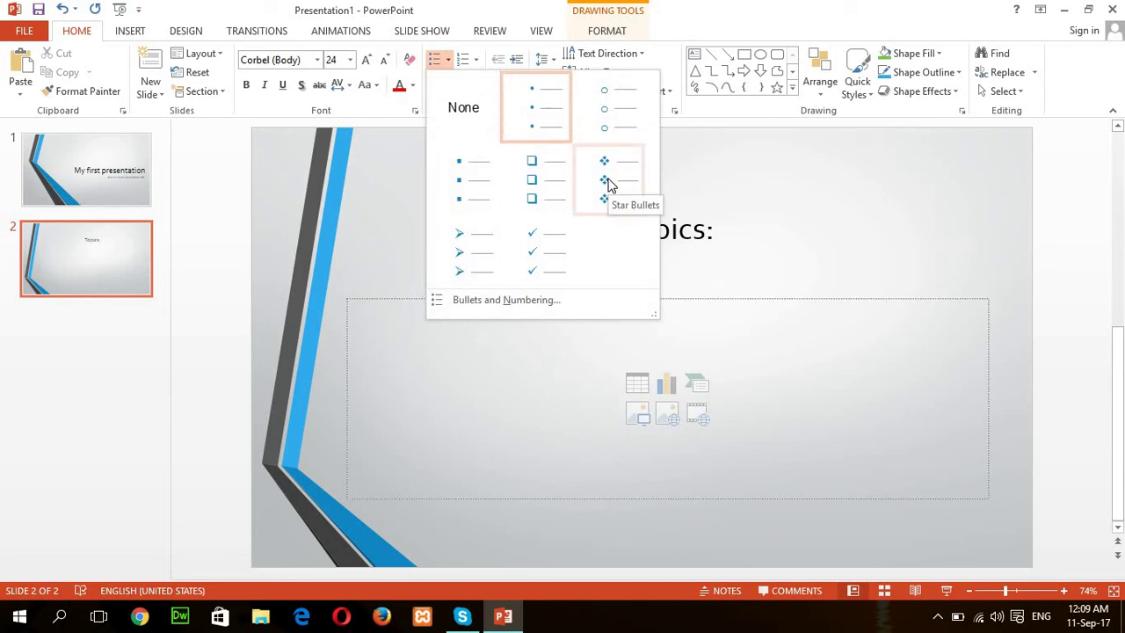
click(611, 182)
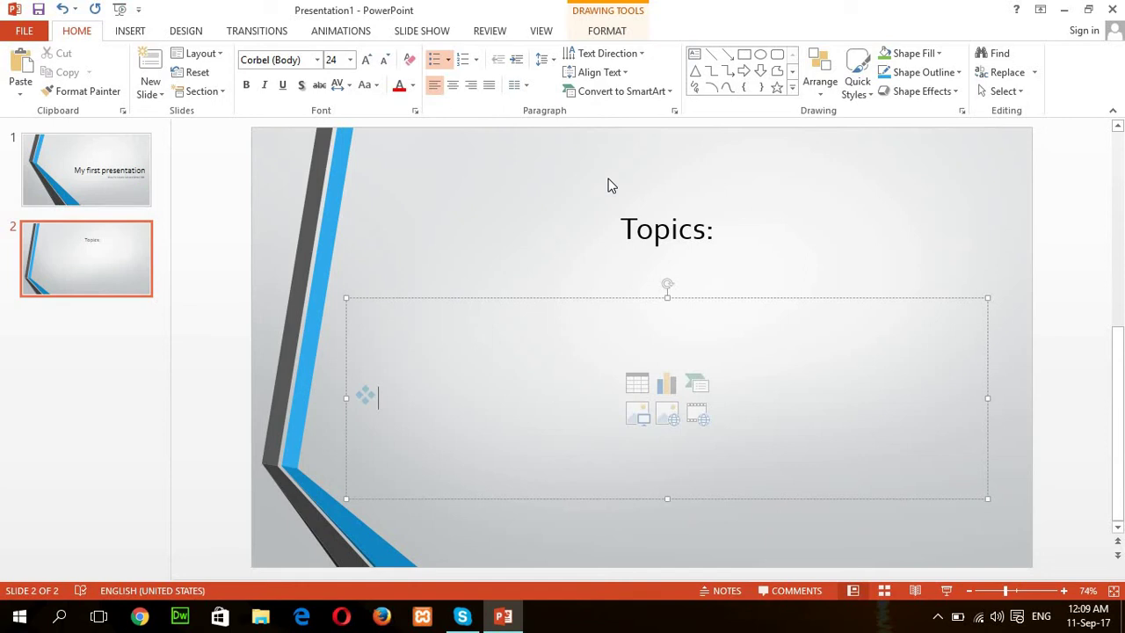
Step: Enter Items1, Item2 and Item3 as separate list entries in the content placeholder below the "Topics:" title
text(I)
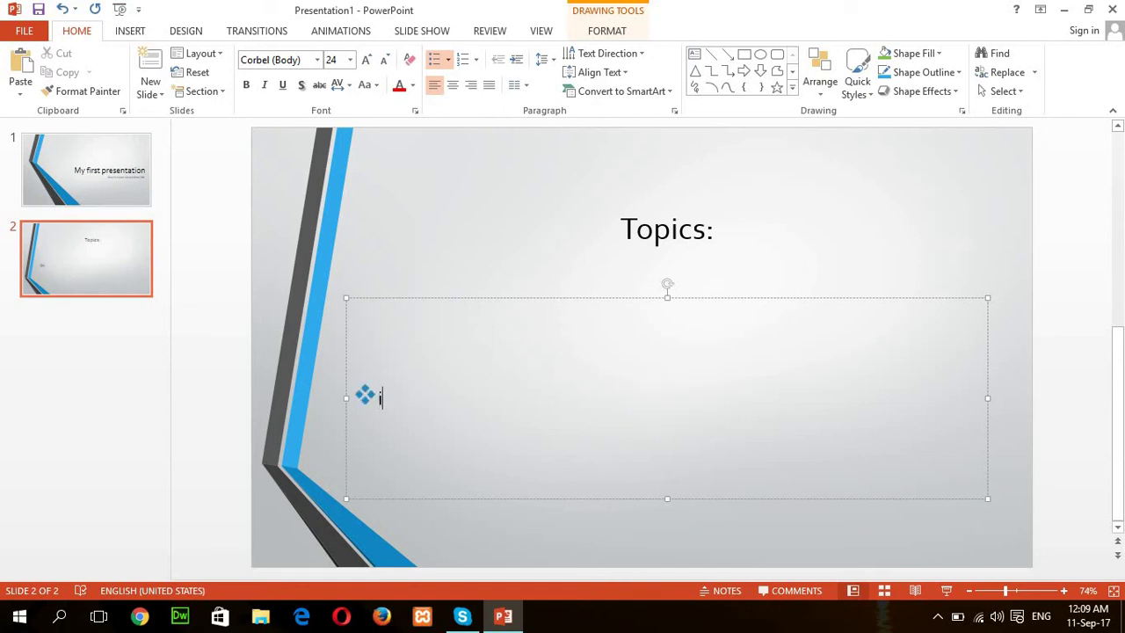
key(BackSpace)
text(Items1)
key(Return)
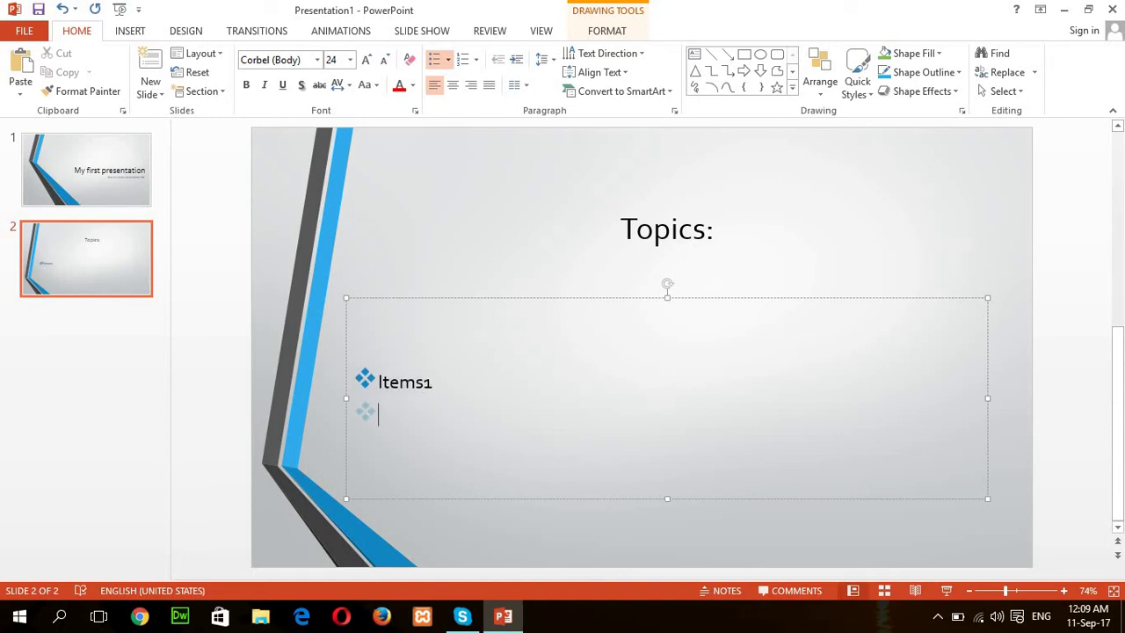
text(item2)
key(Return)
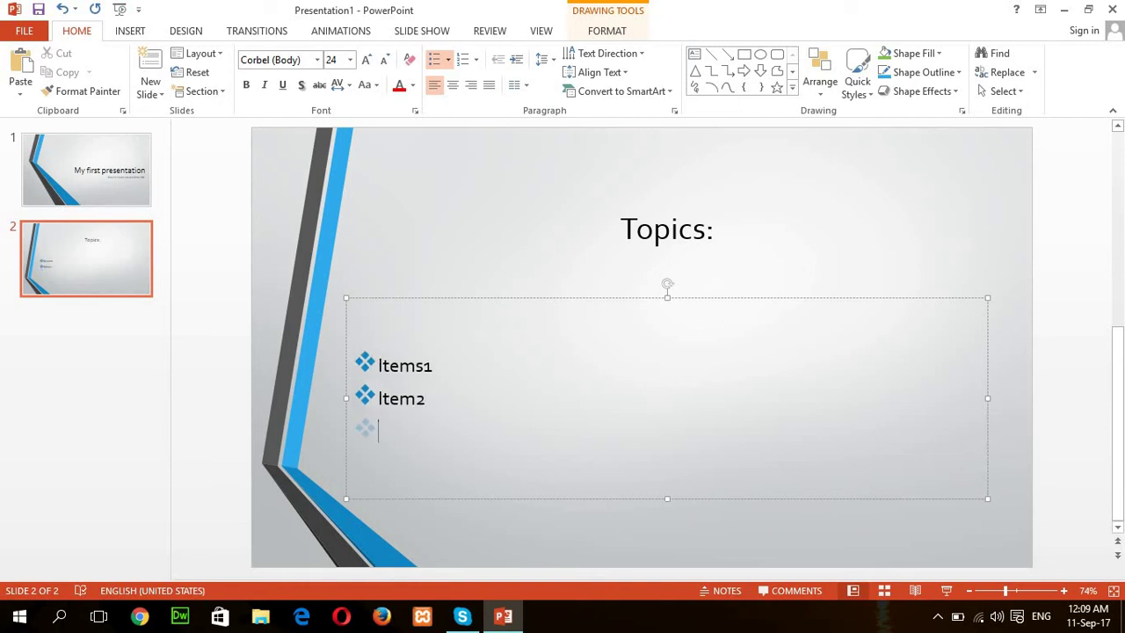
text(item3)
key(Return)
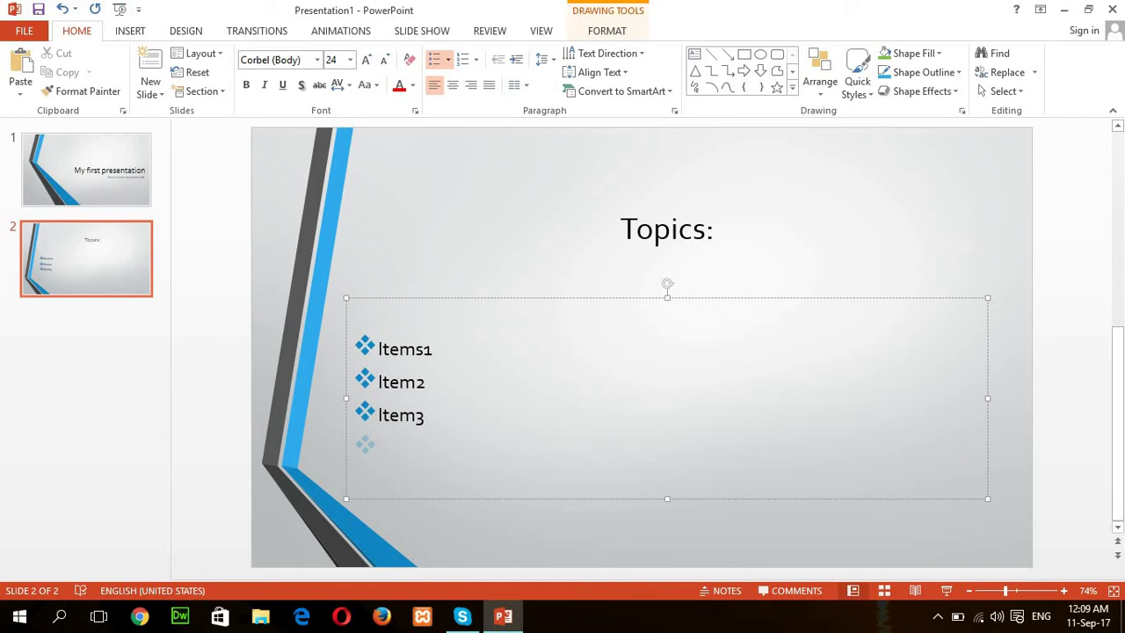
key(BackSpace)
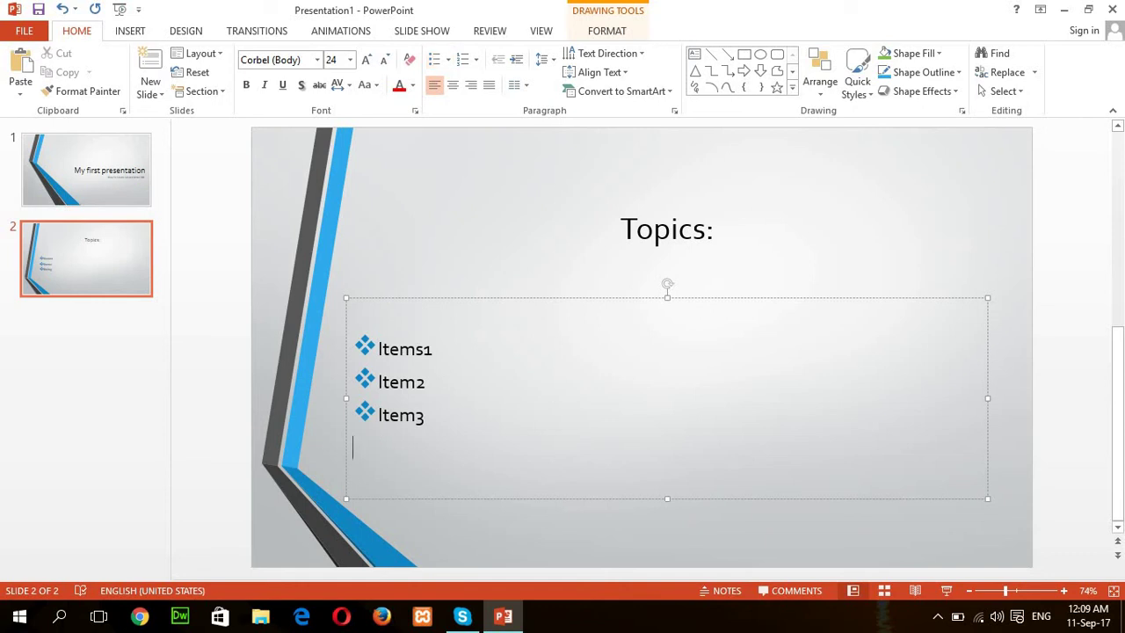
Step: Insert Subitem1 and Subitem2 as second-level entries under Item2 in the topics list
click(442, 385)
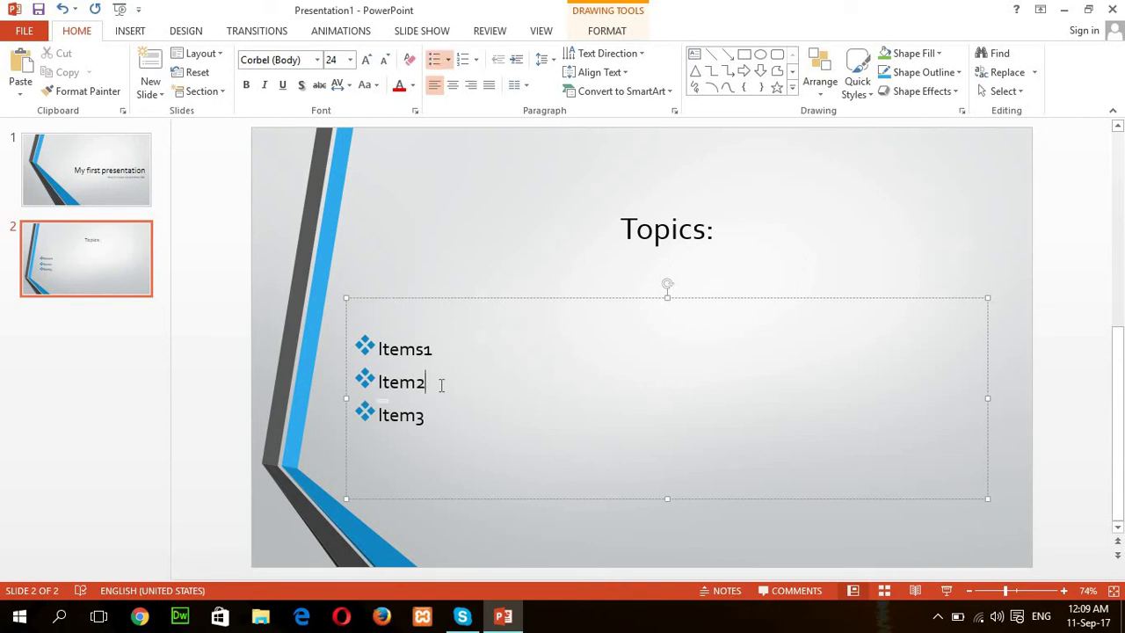
key(Return)
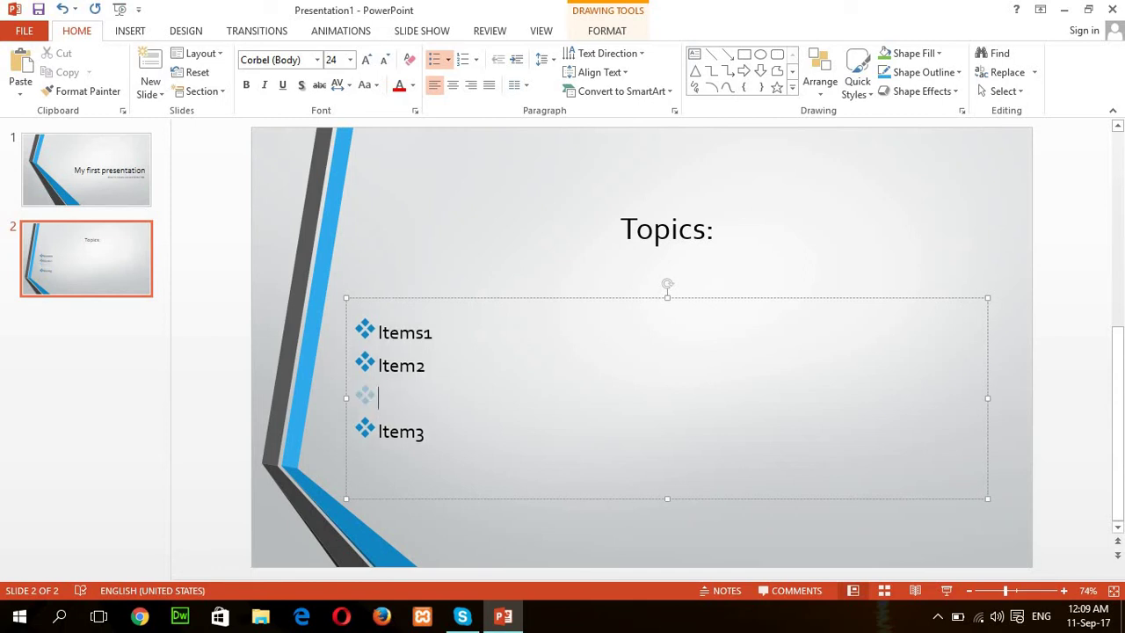
key(Tab)
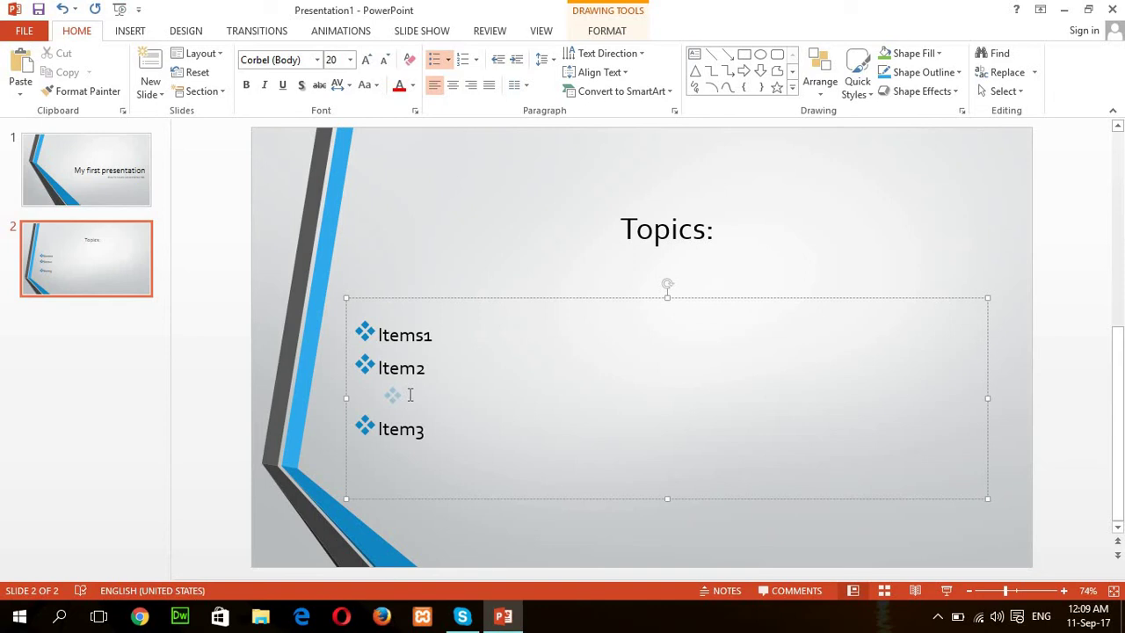
text(subitem1)
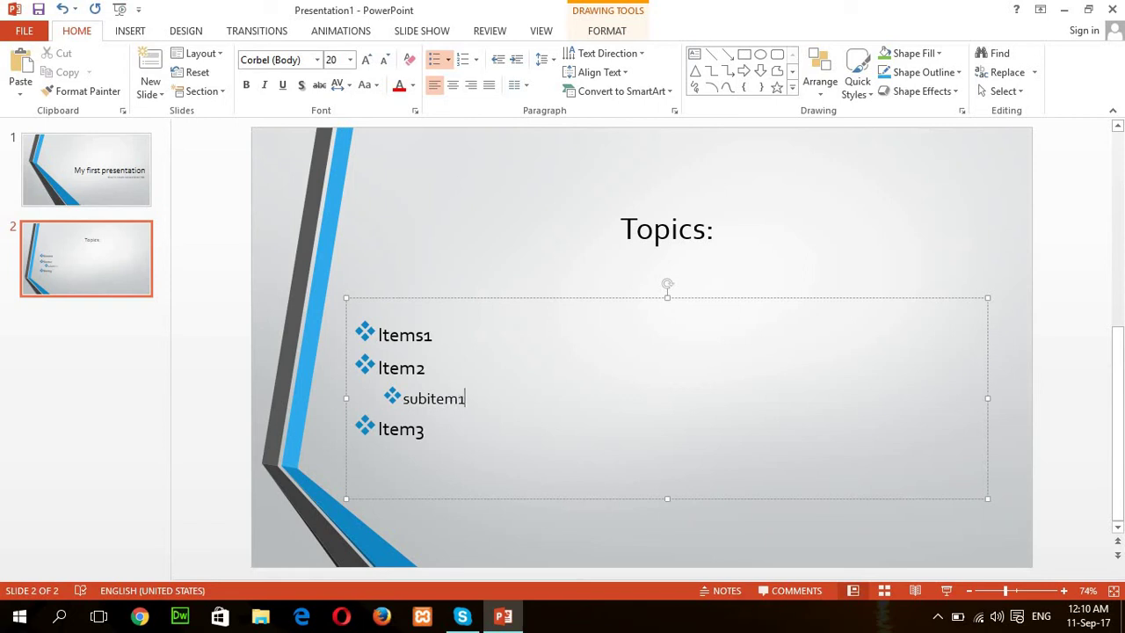
key(Return)
text(sub)
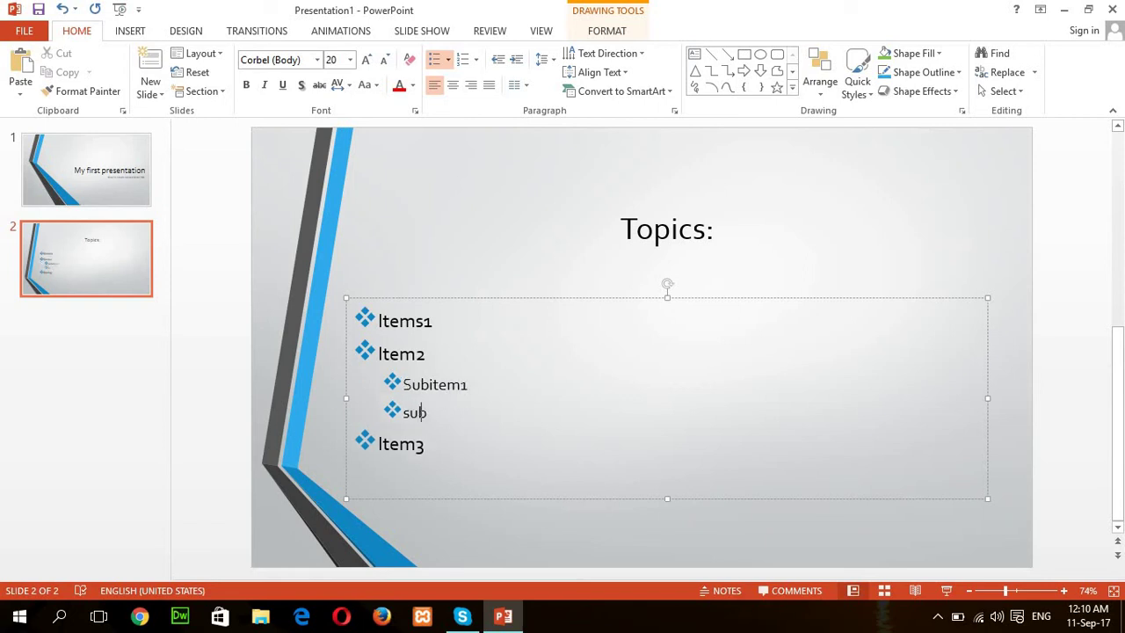
text(item2)
key(Return)
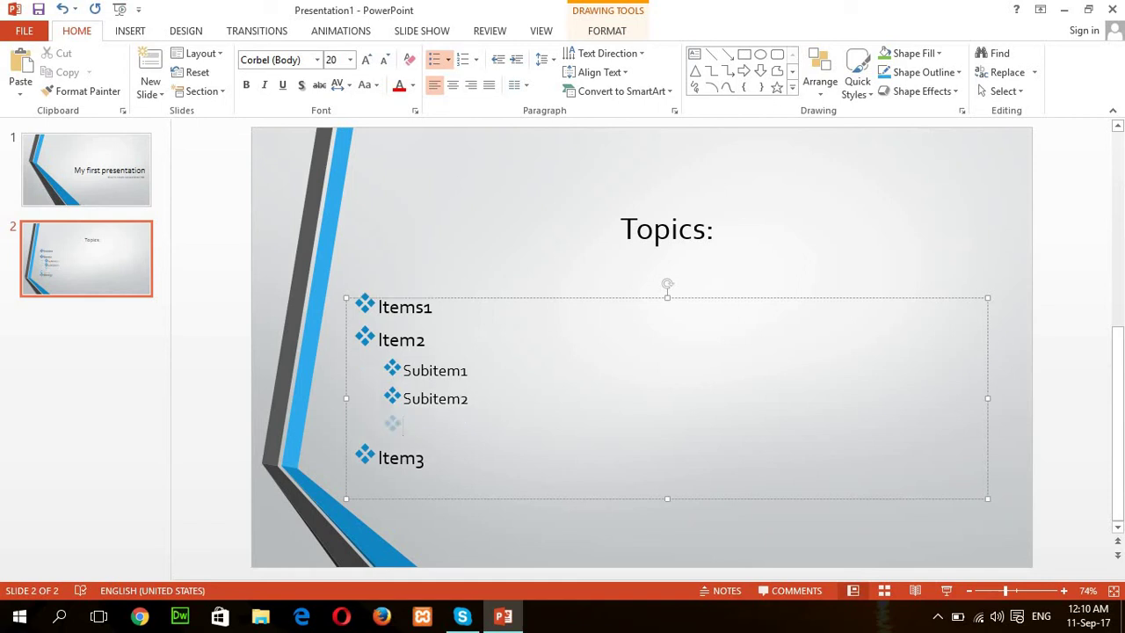
key(BackSpace)
key(BackSpace)
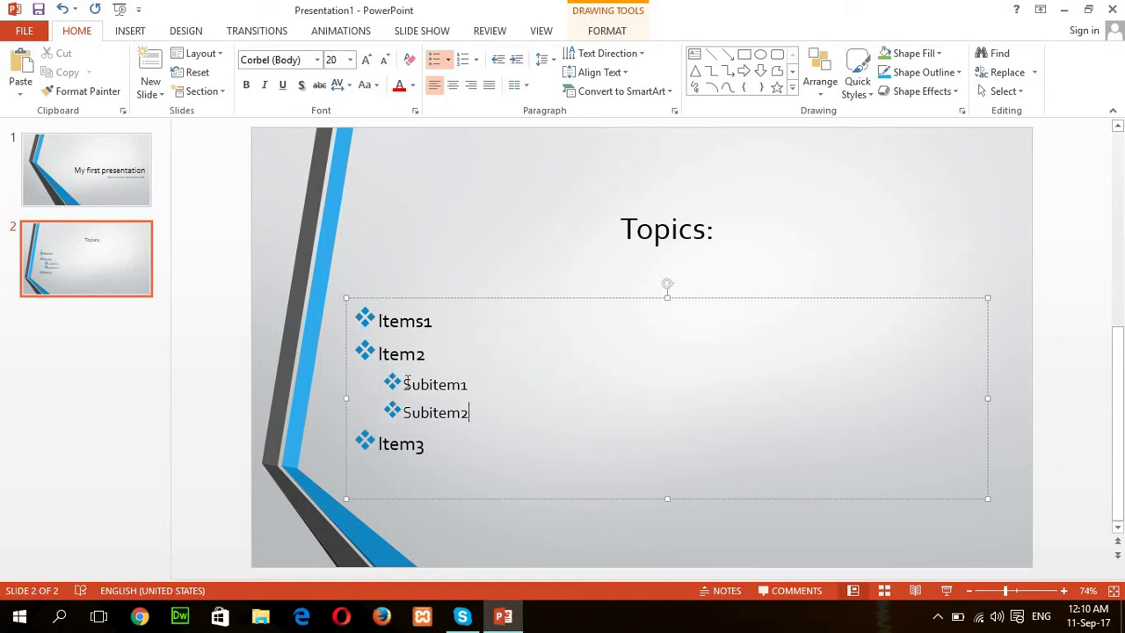
Step: Change the bullets of Subitem1 and Subitem2 to the arrow style
drag(406, 379, 485, 411)
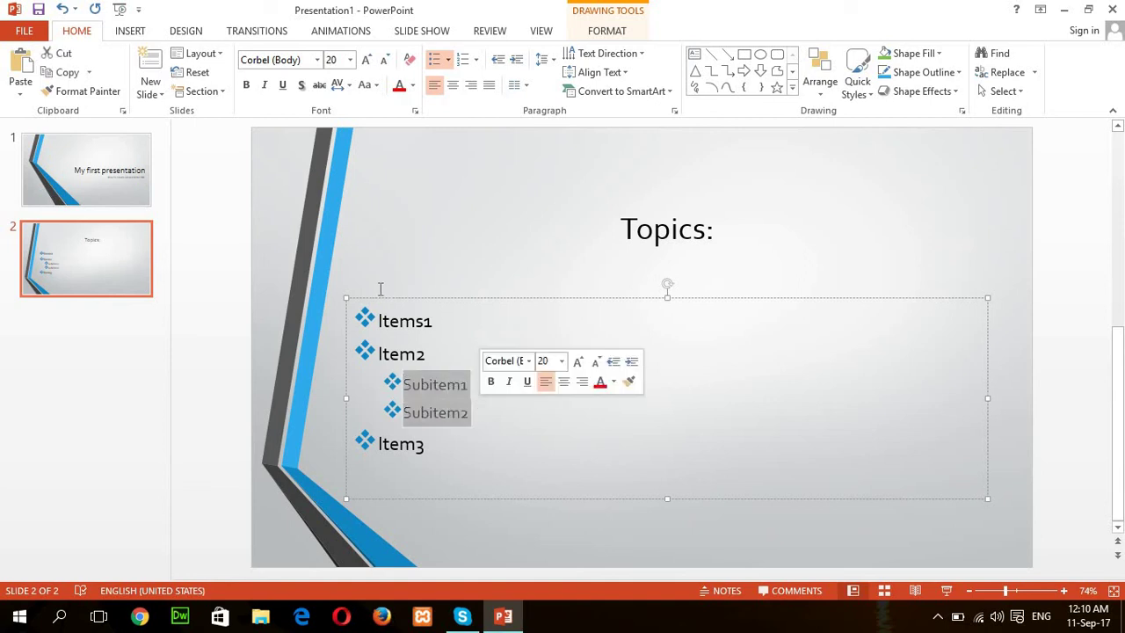
click(448, 59)
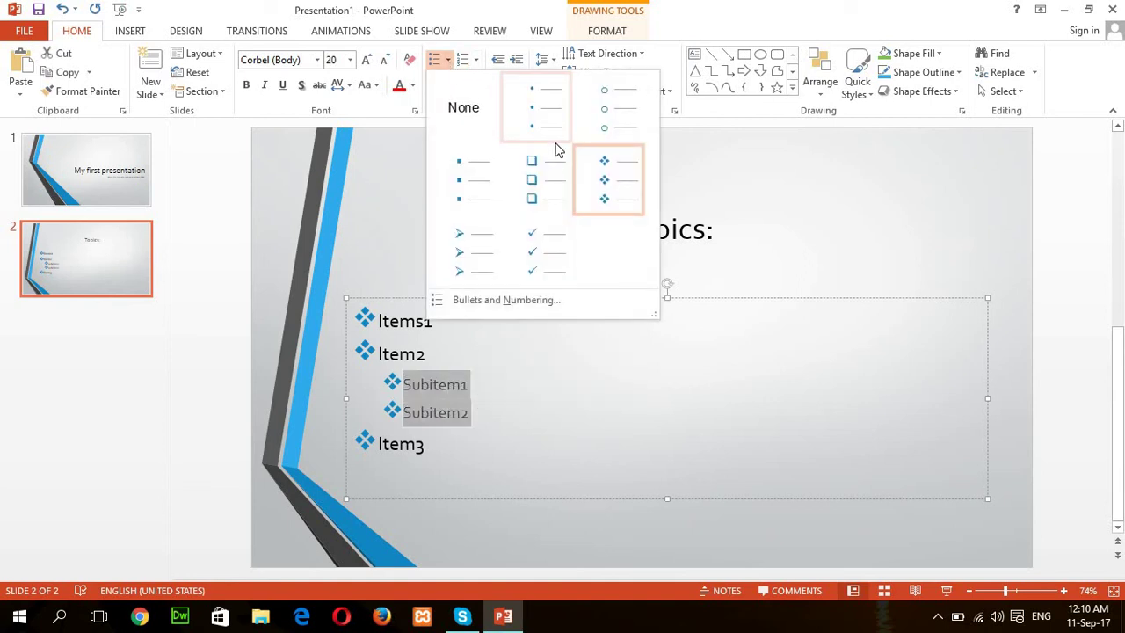
click(477, 245)
click(558, 425)
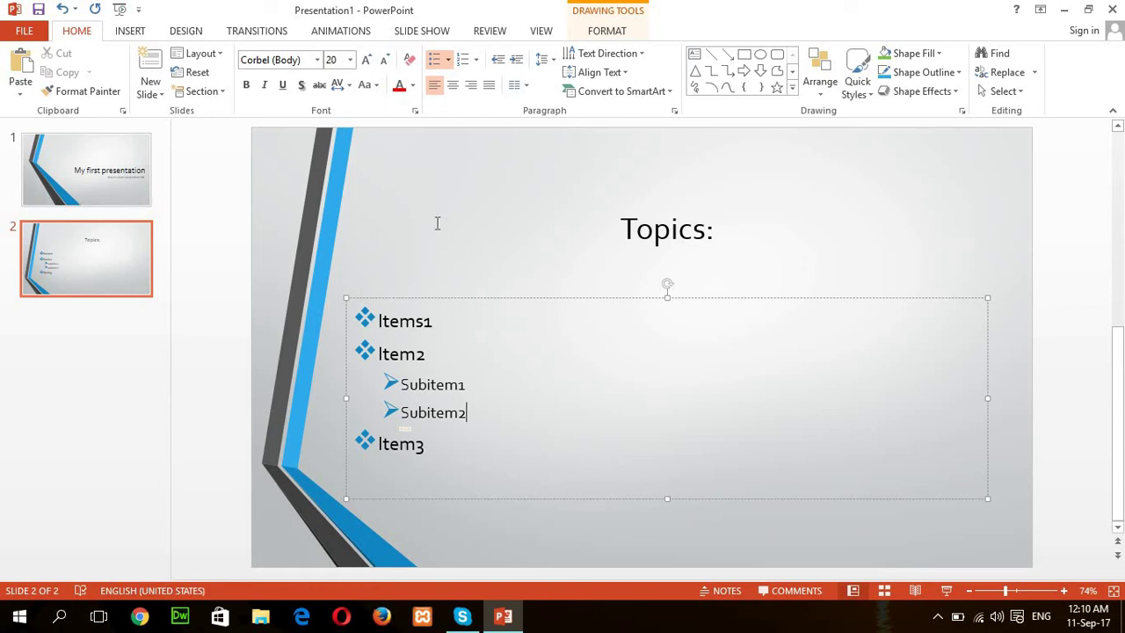
Step: Add a third slide after the topics slide and give it the Title Only layout
right_click(103, 273)
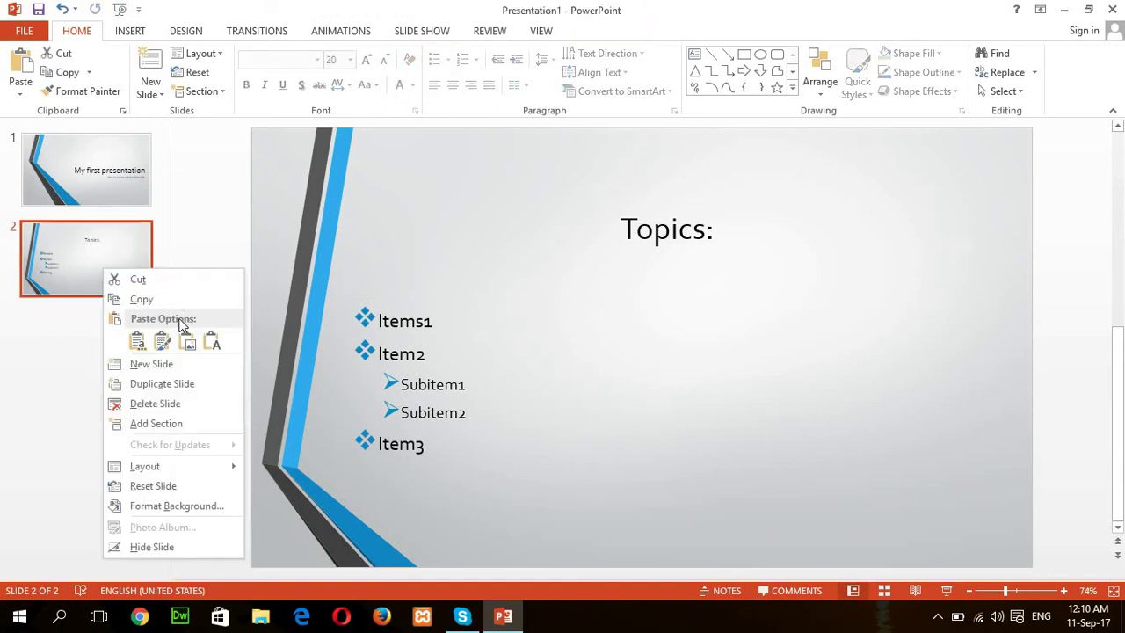
click(173, 361)
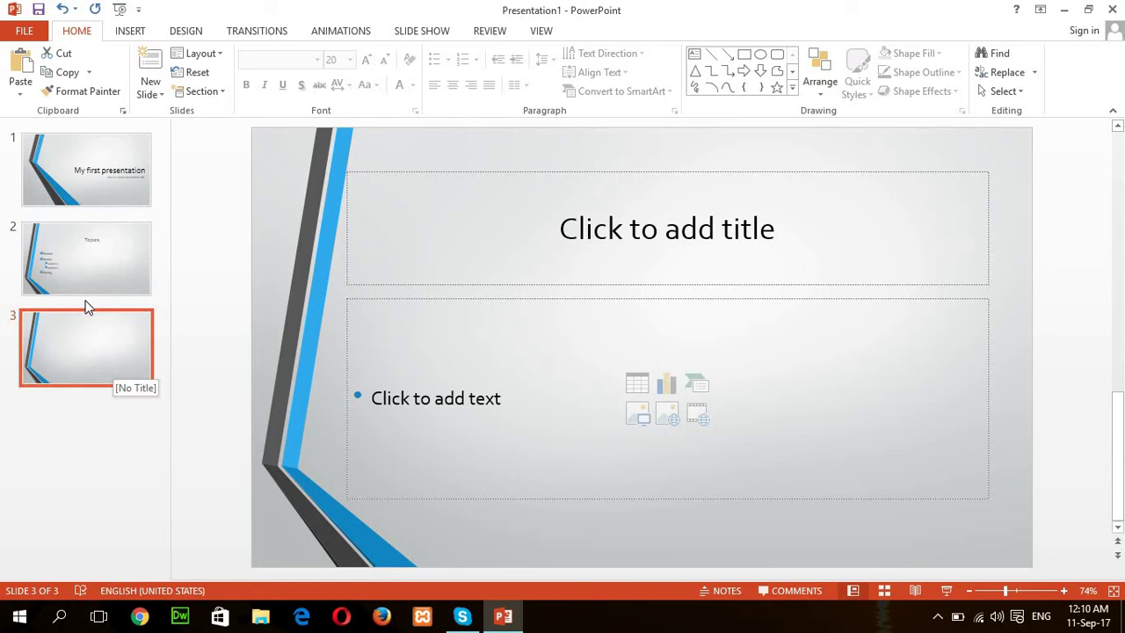
right_click(98, 356)
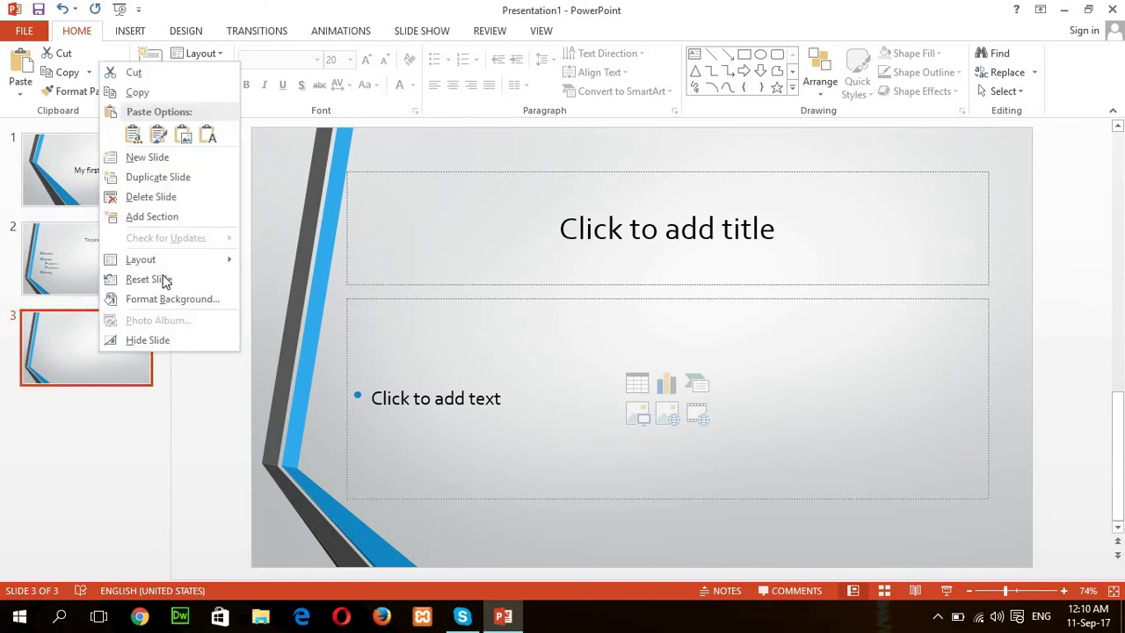
mouse_move(170, 271)
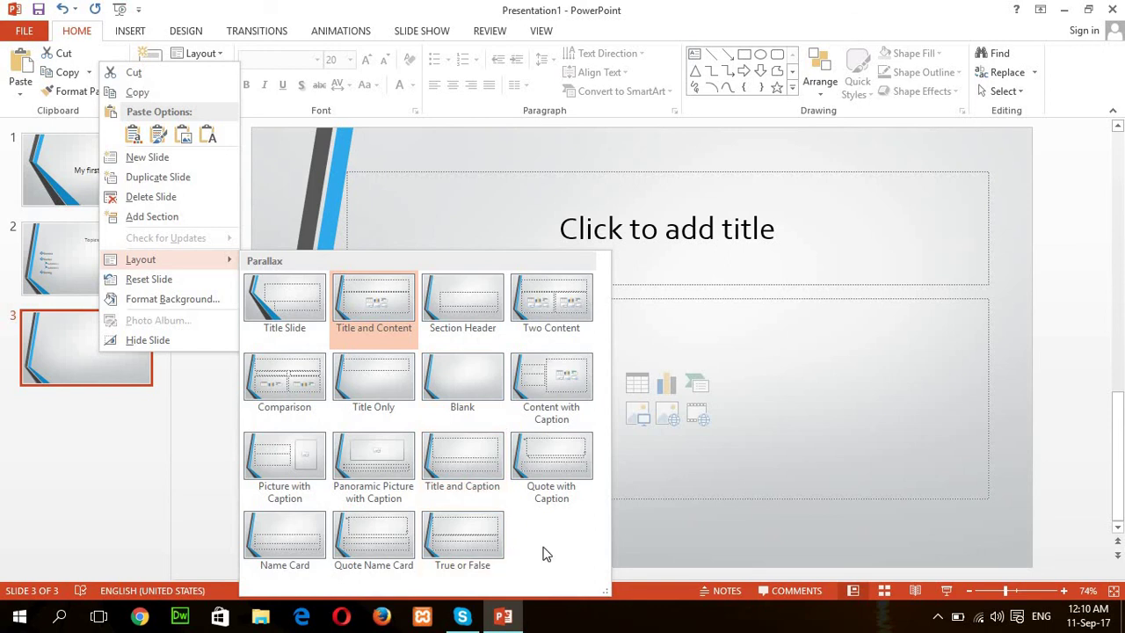
click(379, 400)
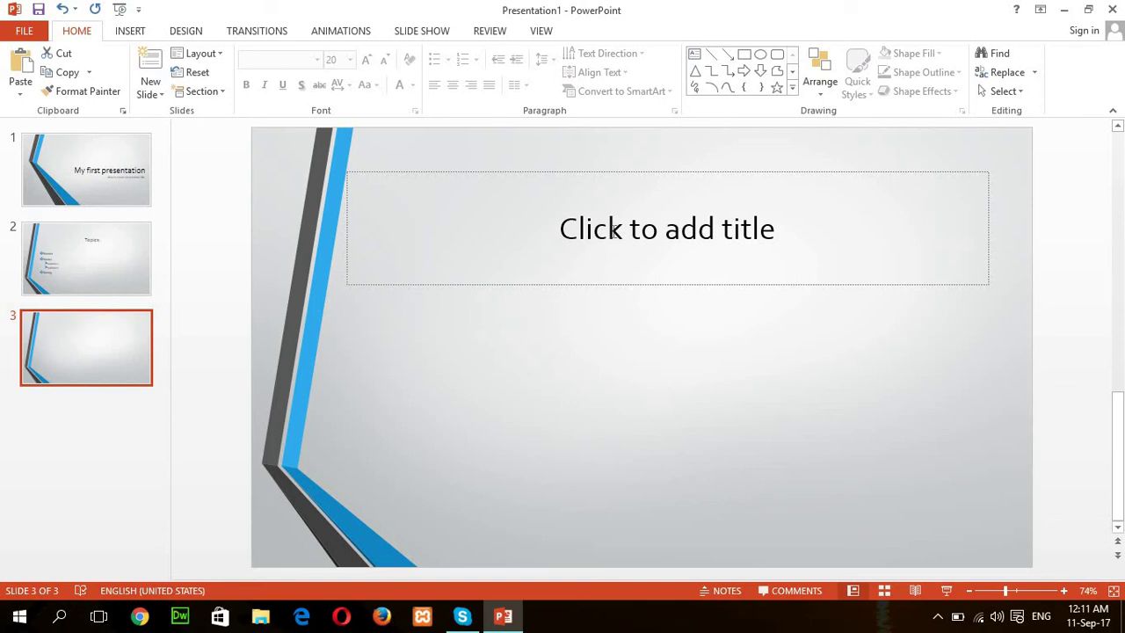
Step: Move the third slide's title placeholder down to the middle of the slide and enter "Thank You" as its title
click(633, 176)
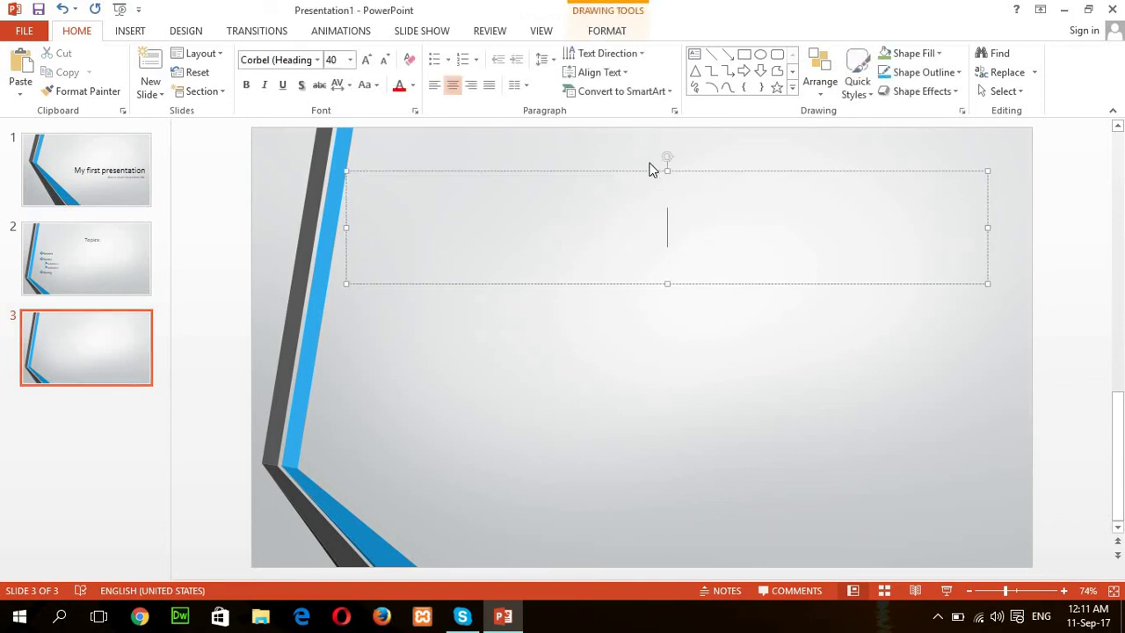
drag(648, 168, 650, 268)
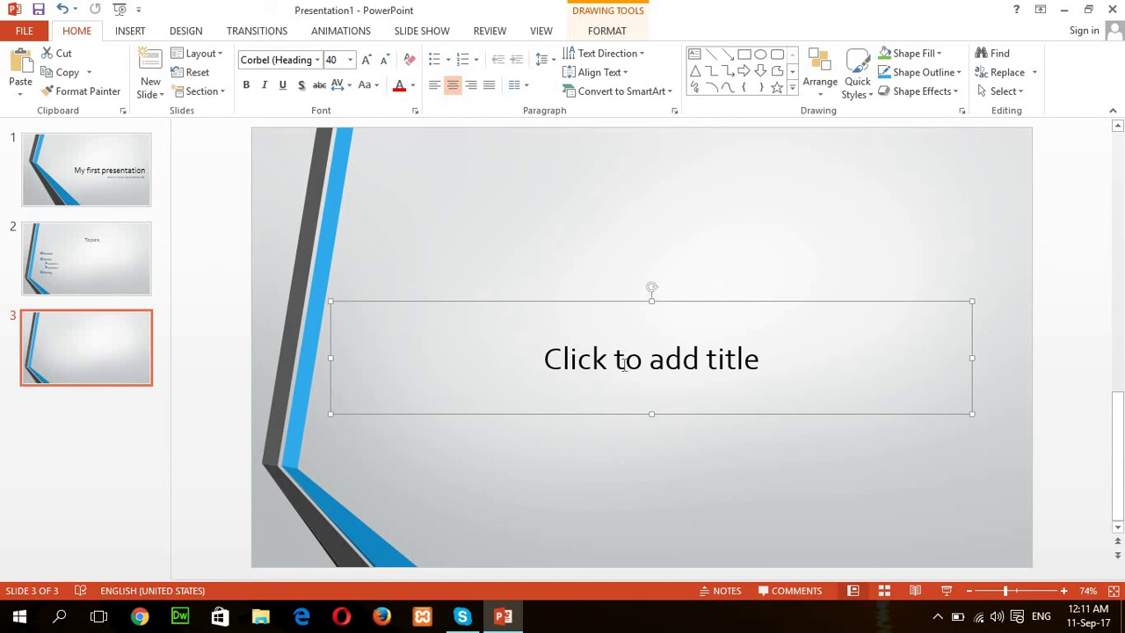
click(623, 367)
right_click(623, 369)
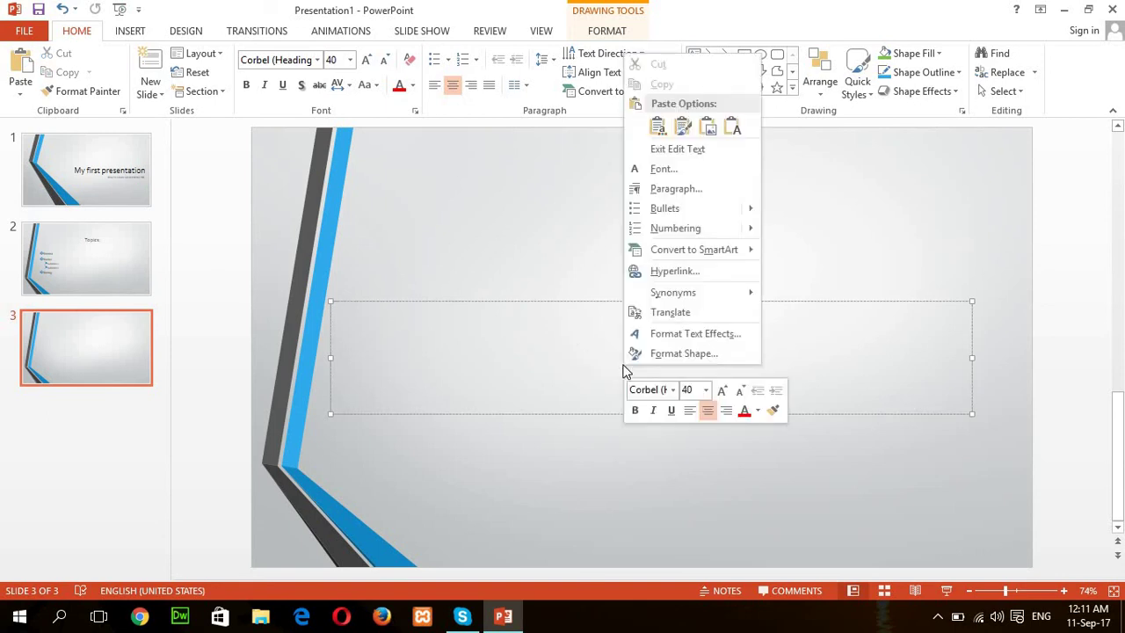
click(581, 379)
text(Th)
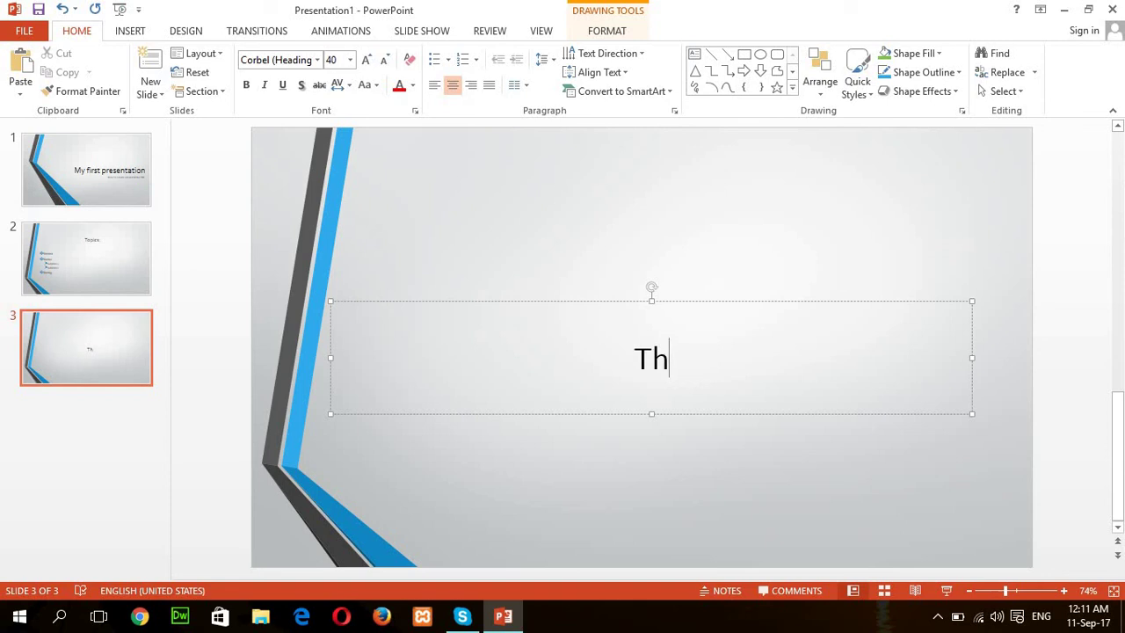
text(ank )
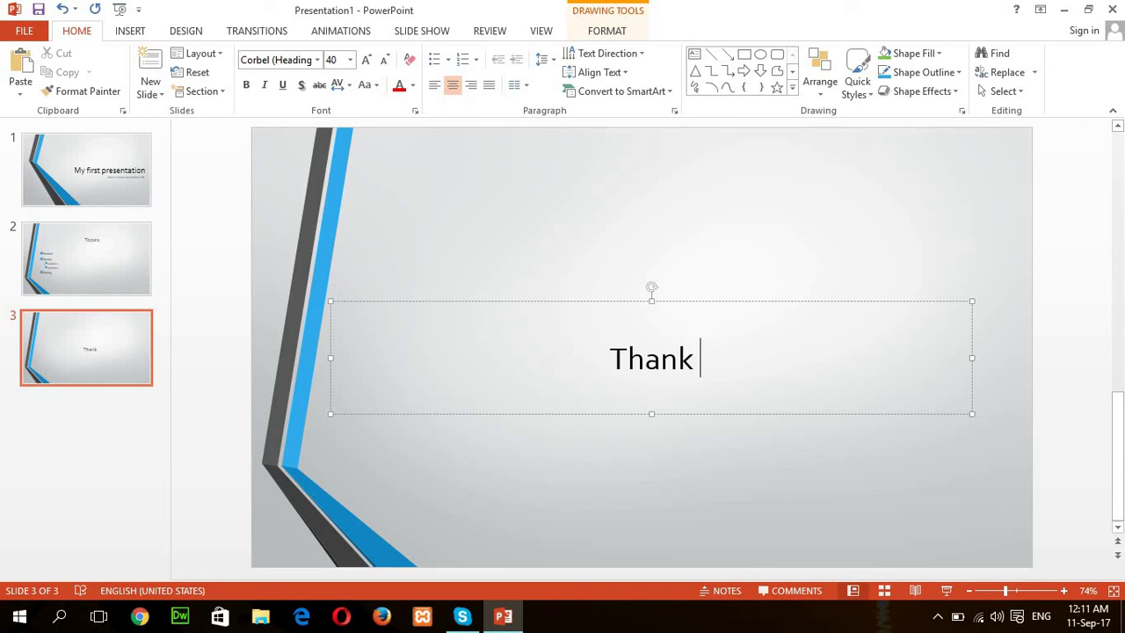
text(You)
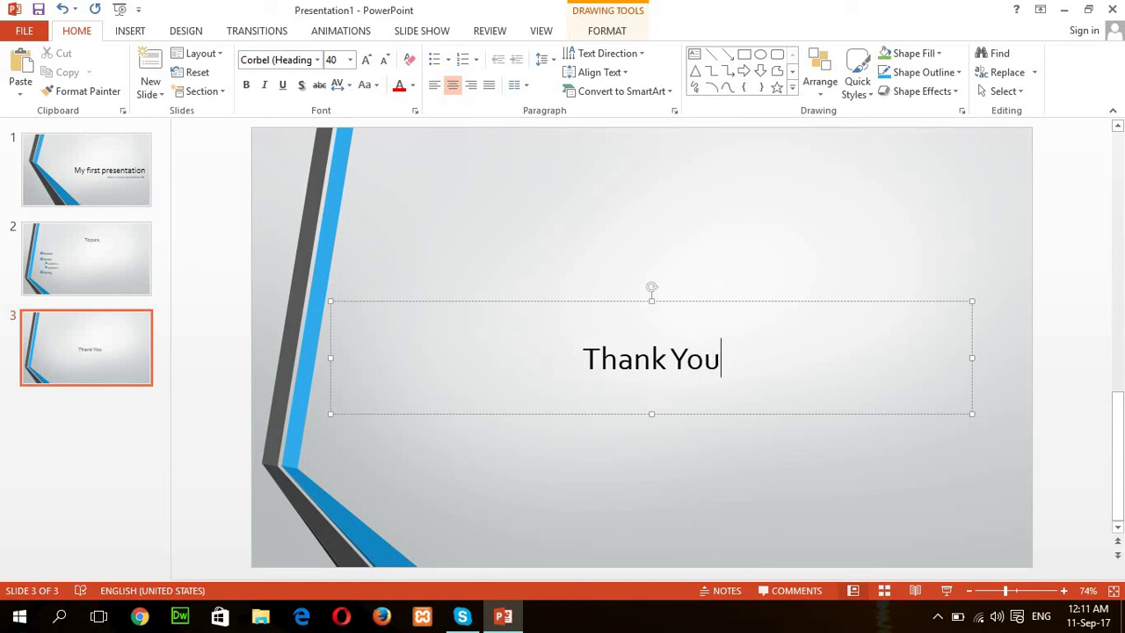
click(614, 454)
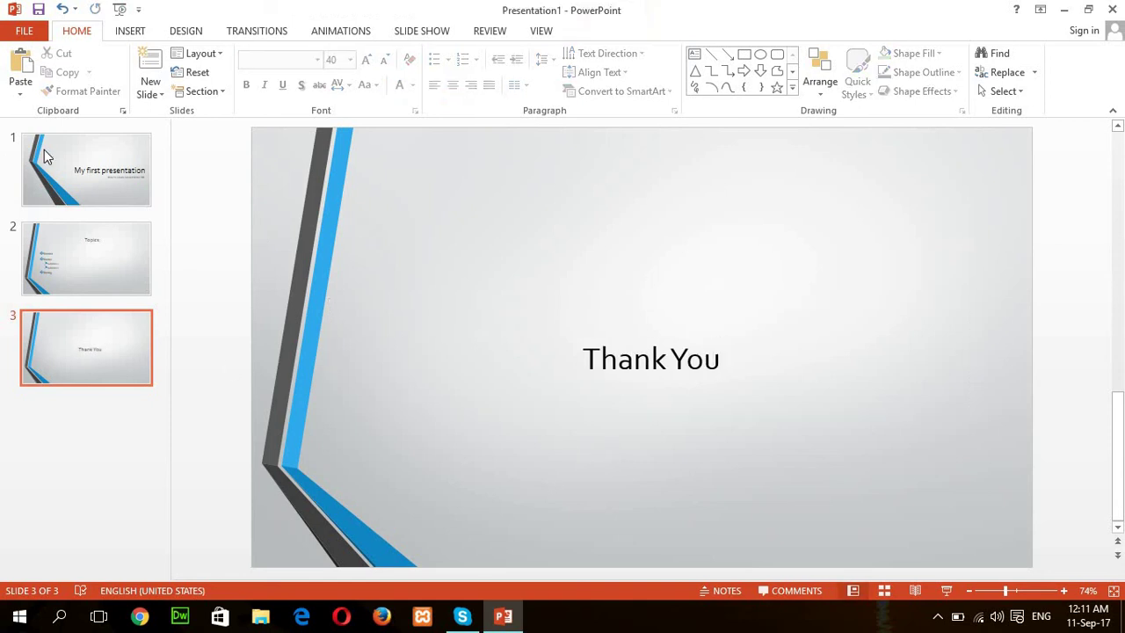
Step: Save the presentation in the Documents folder as "My first presentation.pptx" in PowerPoint Presentation format
click(24, 31)
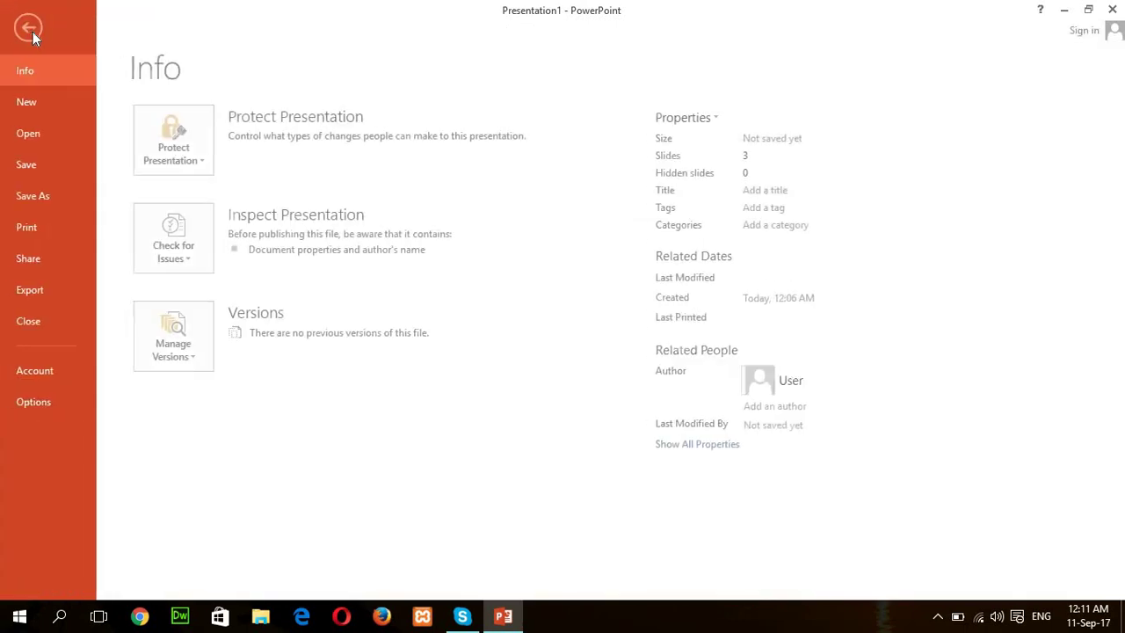
click(64, 175)
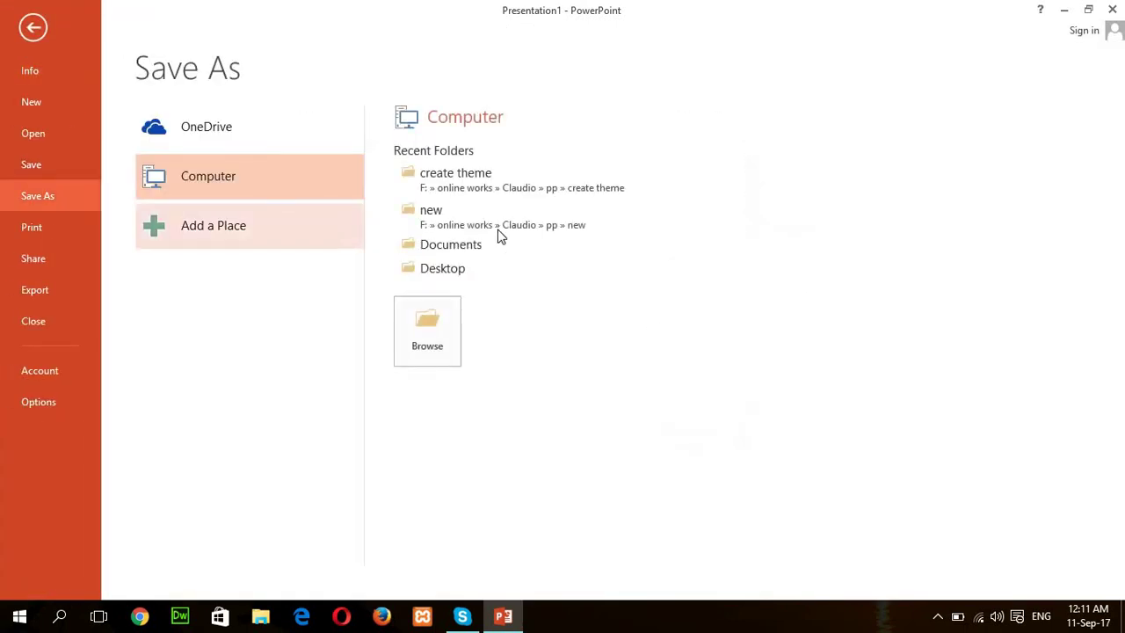
click(433, 343)
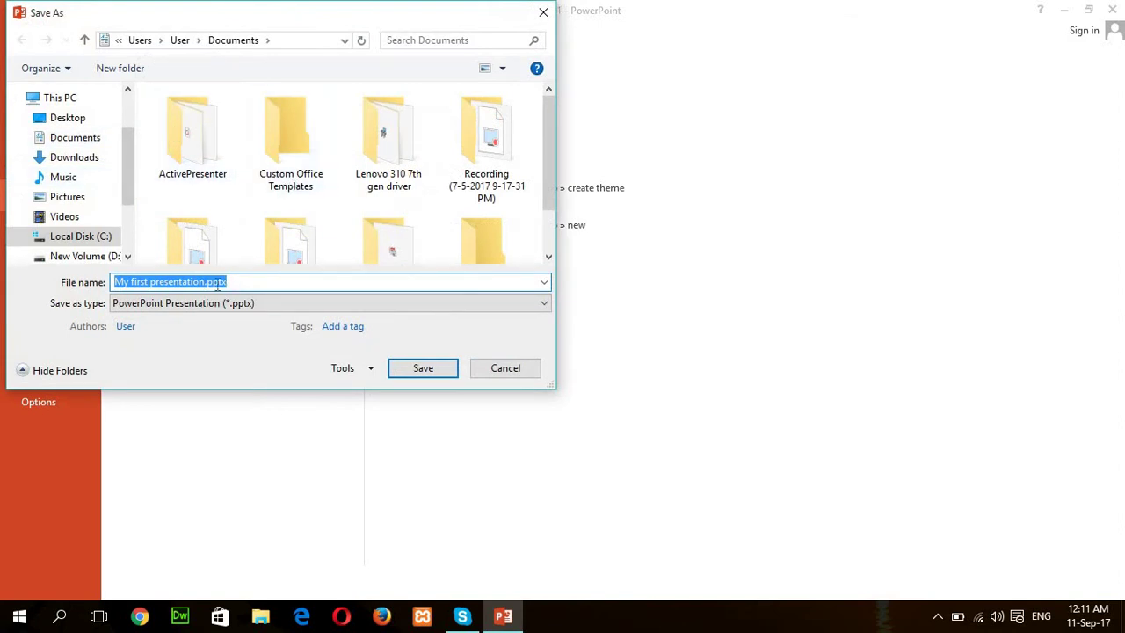
click(418, 374)
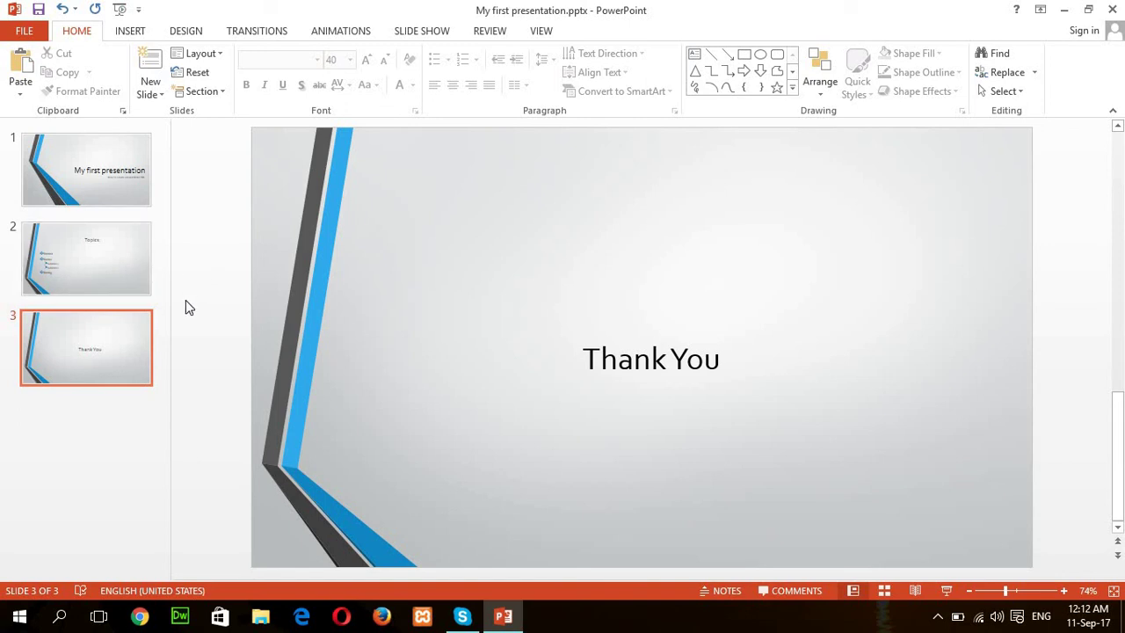
Step: Run the slide show in Presenter View from the title slide and page forward and back through the slides
key(alt+F5)
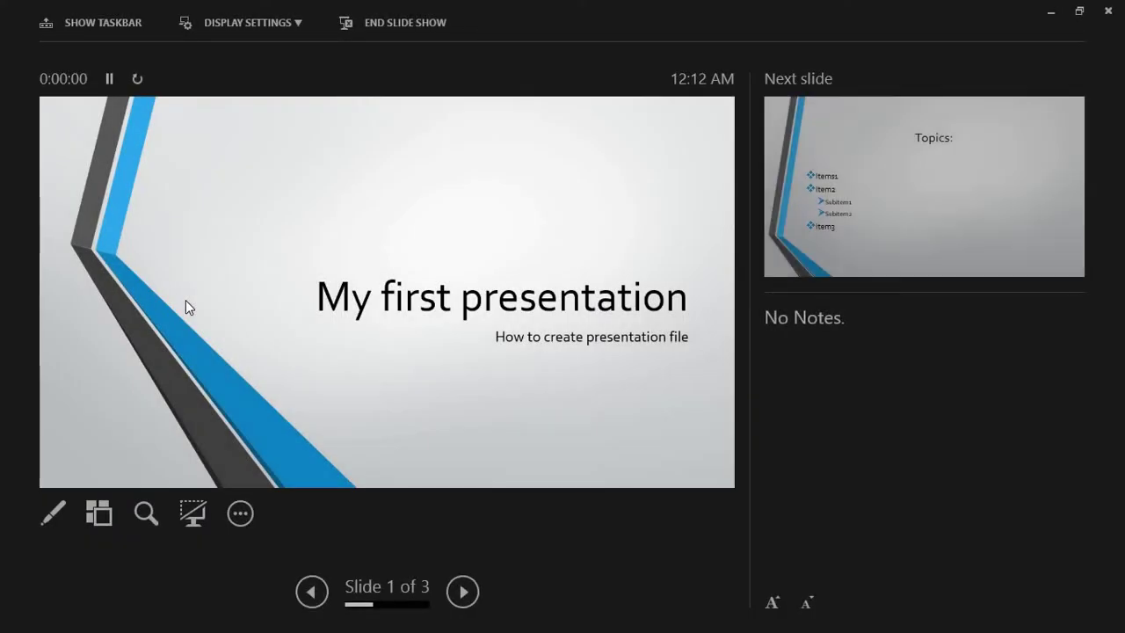
click(374, 116)
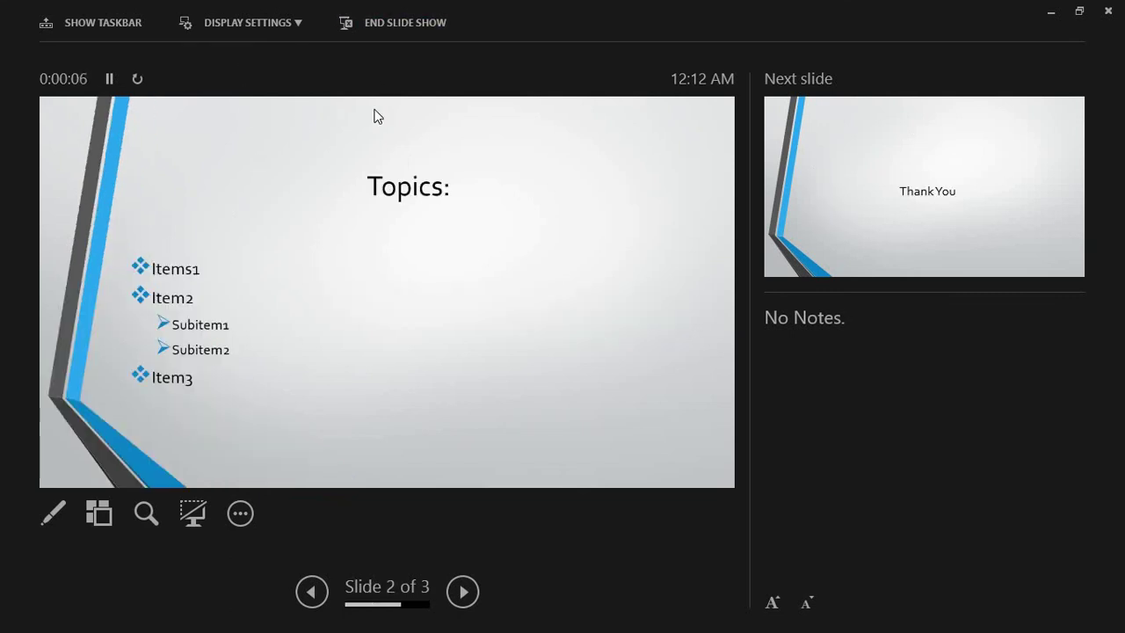
click(373, 116)
click(373, 117)
scroll(374, 116, up, 3)
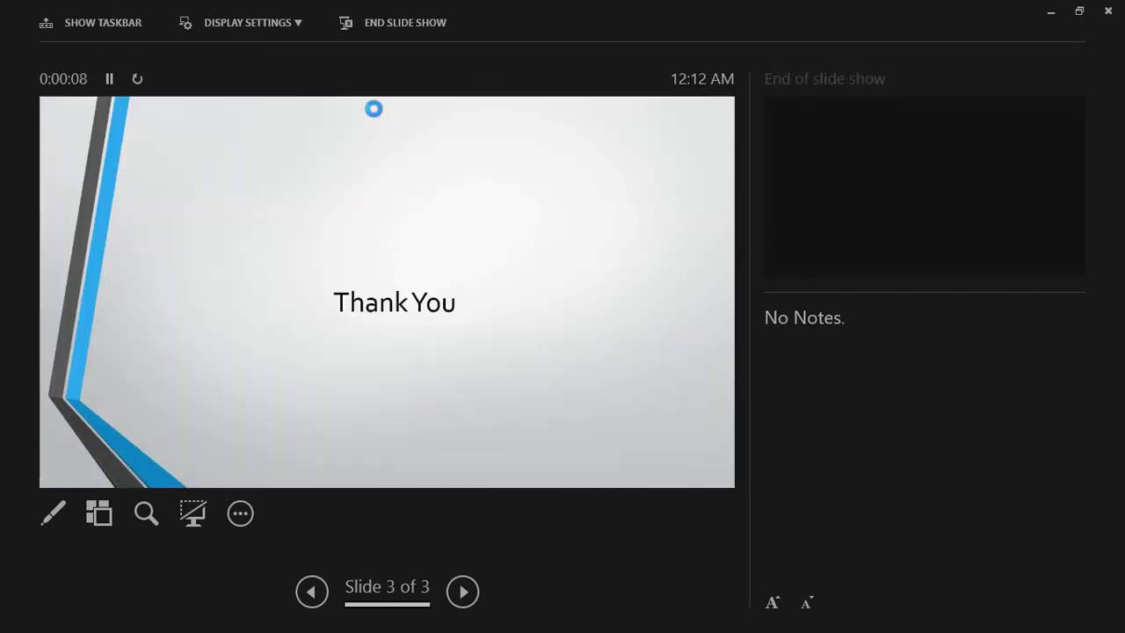
click(374, 116)
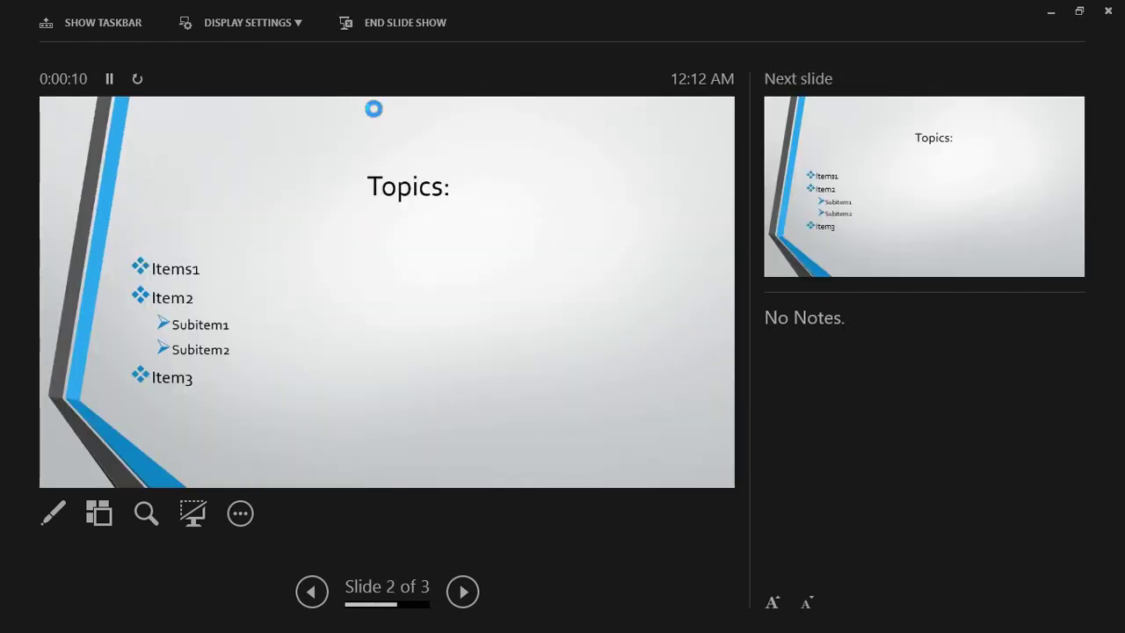